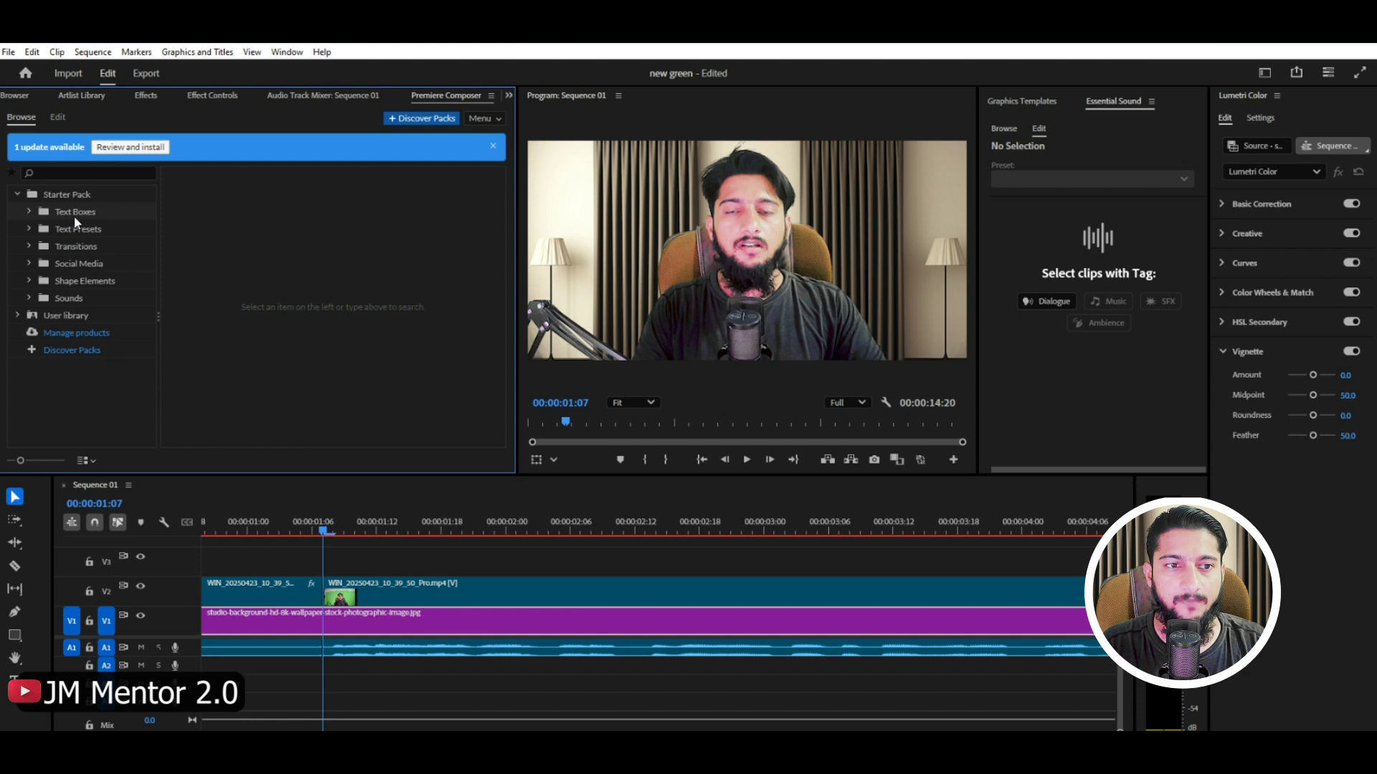
Step: Browse the Text Boxes and Text Presets collections of the Starter Pack
{"action": "left_click", "coordinate": [76, 216]}
{"action": "scroll", "coordinate": [411, 308], "scroll_direction": "down", "scroll_amount": 2}
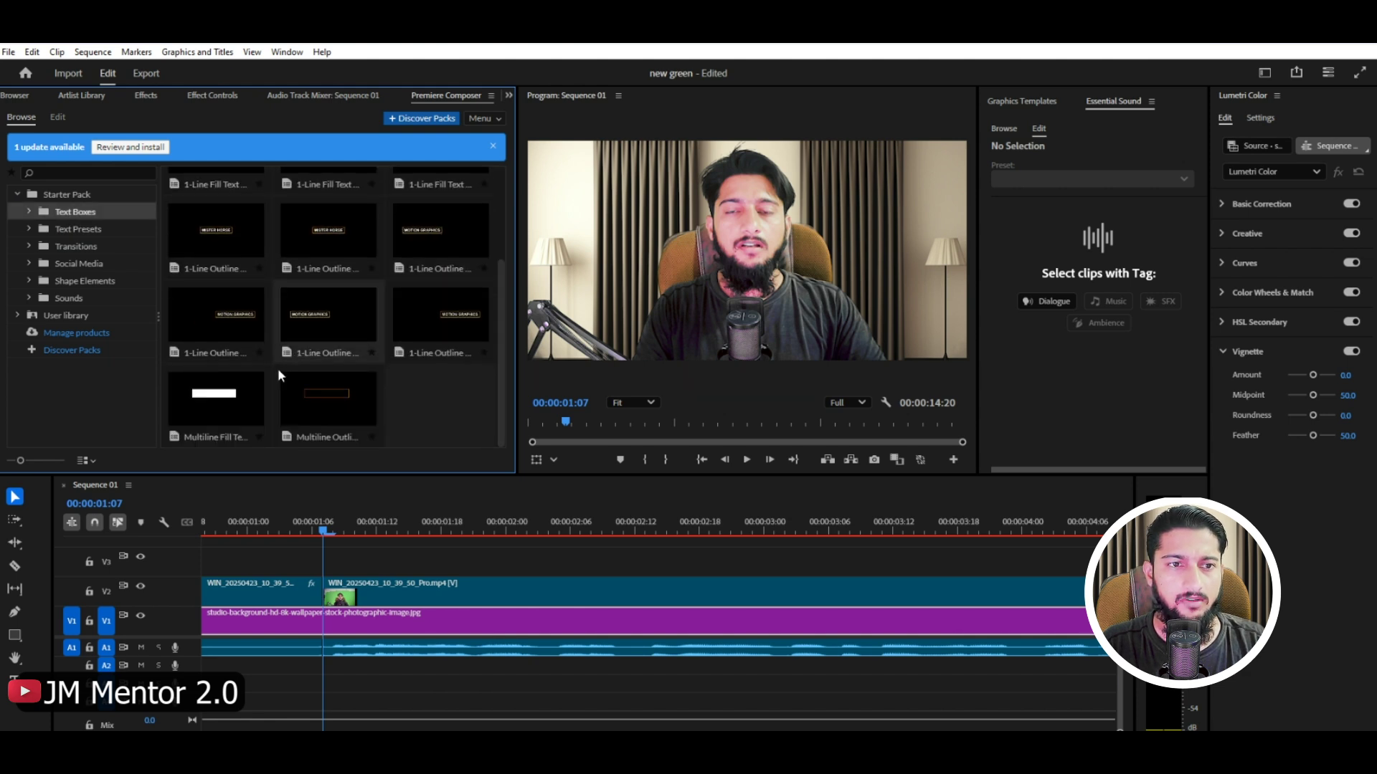
{"action": "left_click", "coordinate": [82, 229]}
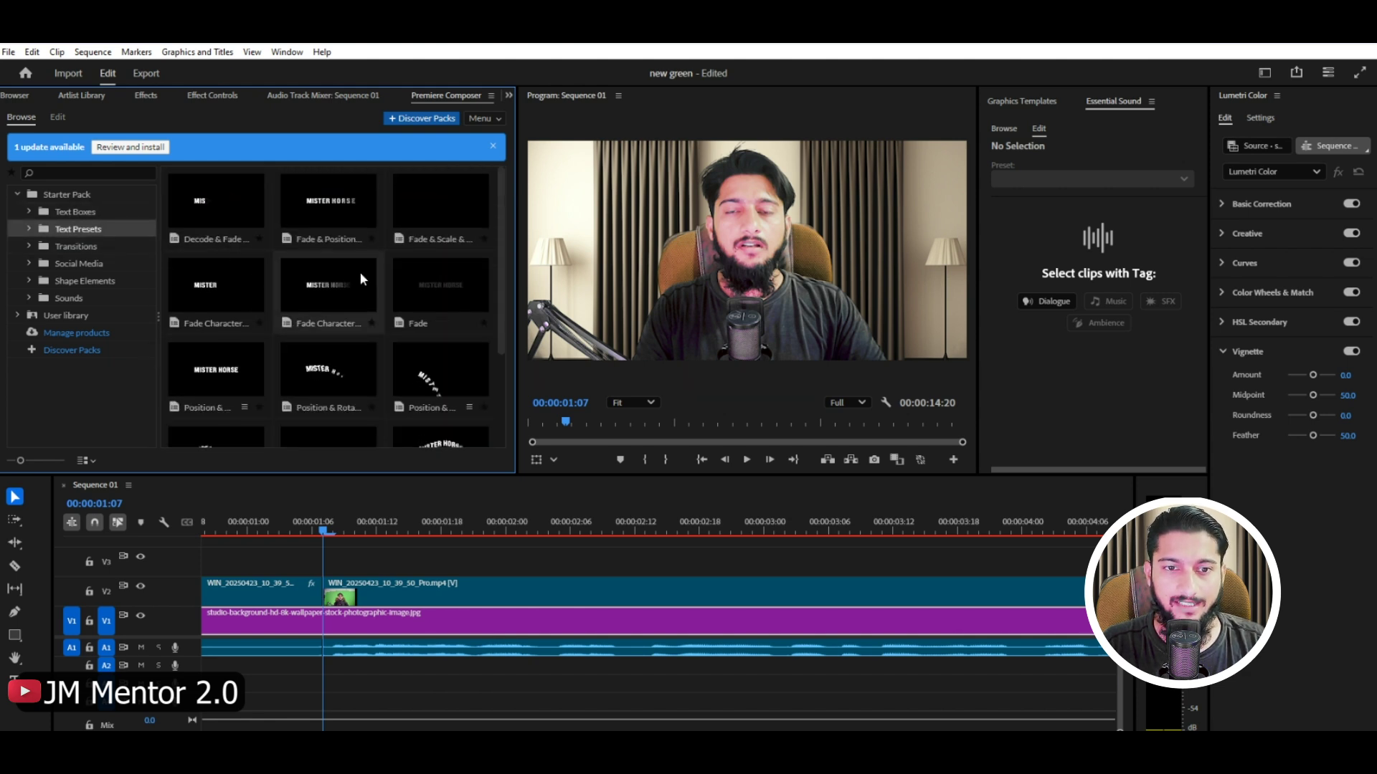
{"action": "scroll", "coordinate": [380, 387], "scroll_direction": "down", "scroll_amount": 2}
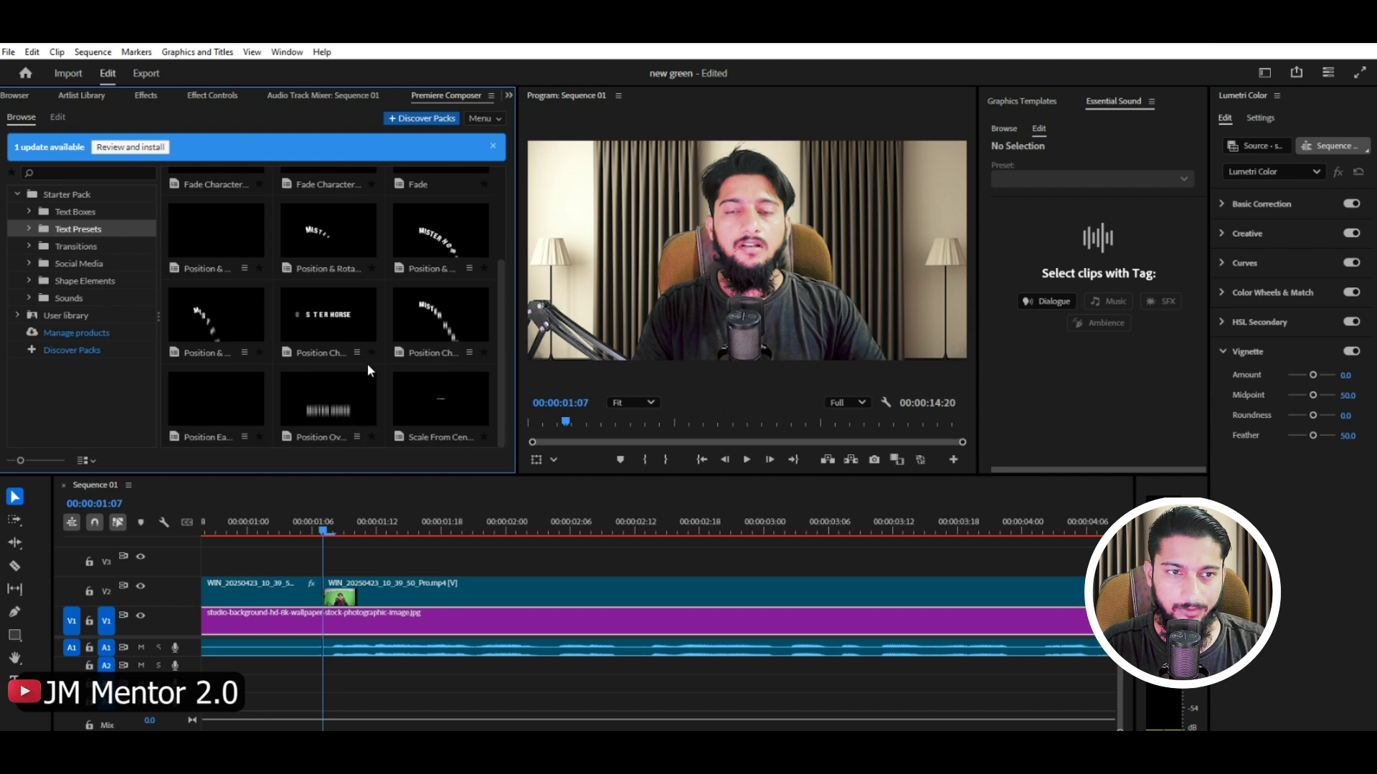
Step: Try the Zoom Out transition from the Starter Pack on the cut between the two V2 clips and play it back
{"action": "left_click", "coordinate": [80, 247]}
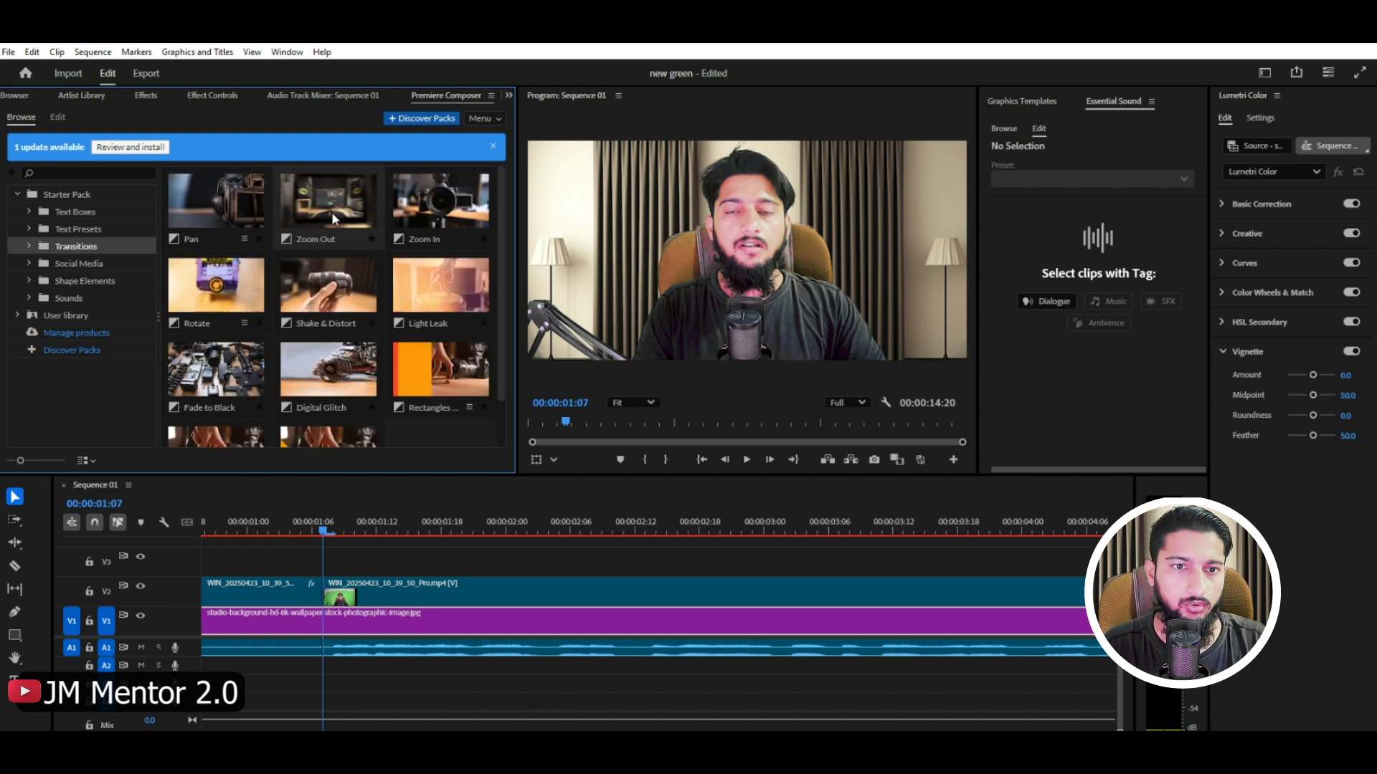
{"action": "left_click_drag", "start_coordinate": [325, 192], "coordinate": [394, 592]}
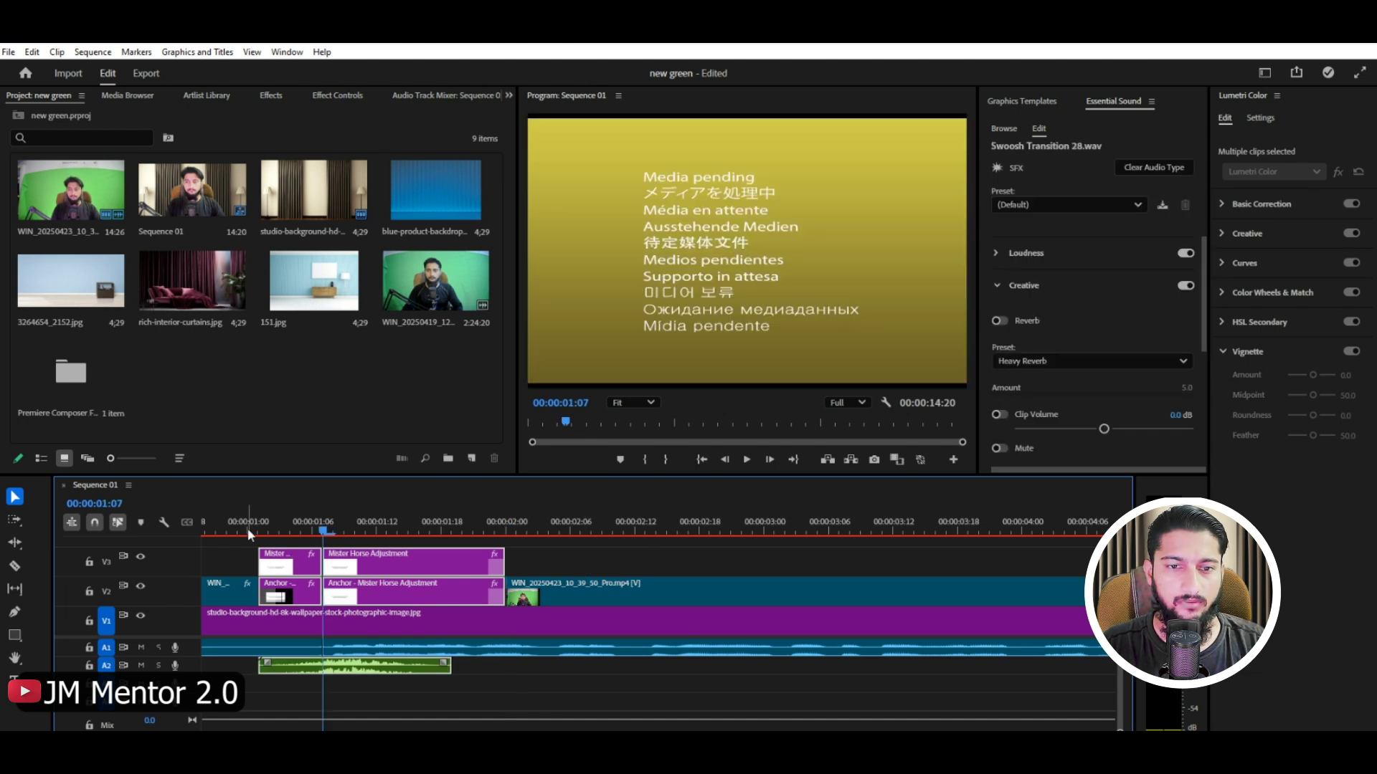
{"action": "left_click", "coordinate": [248, 528]}
{"action": "left_click", "coordinate": [558, 548]}
{"action": "key", "text": "space"}
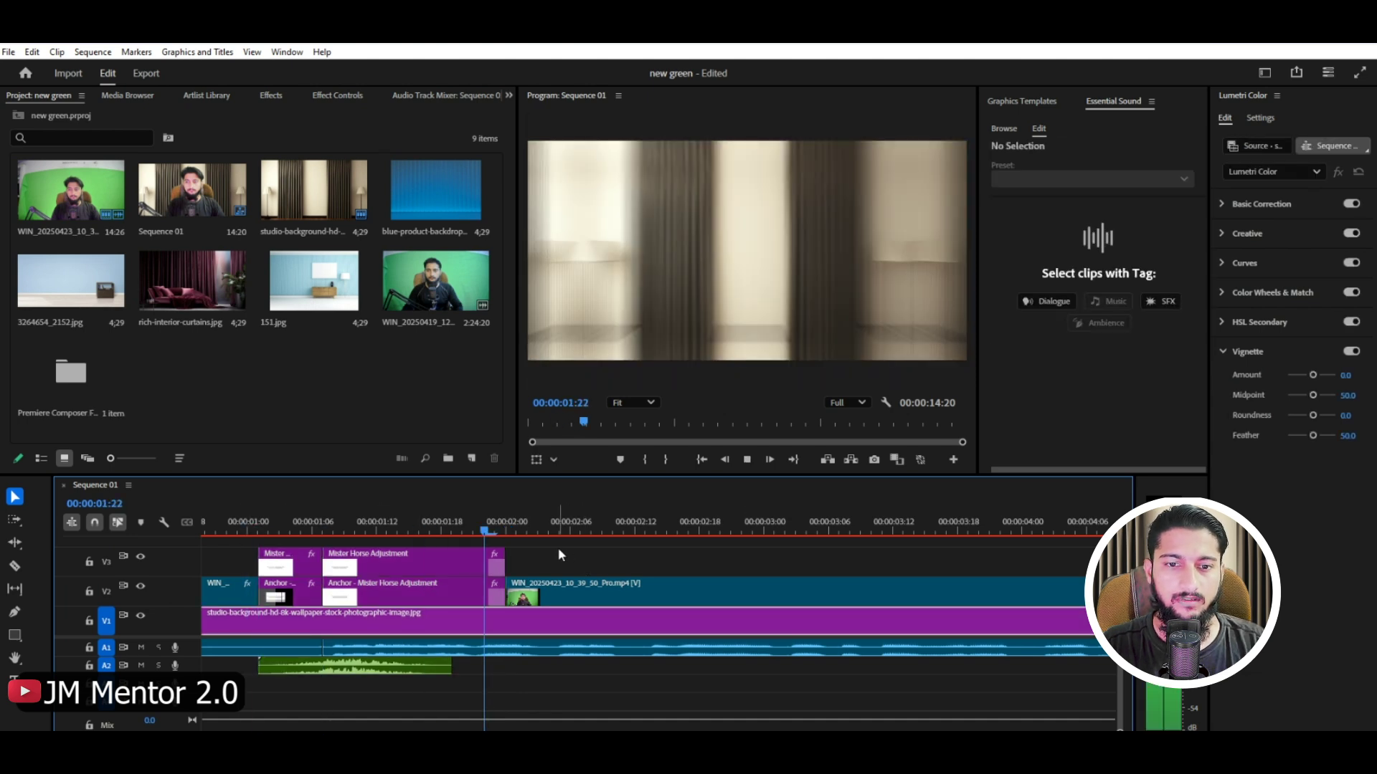
{"action": "key", "text": "space"}
{"action": "left_click_drag", "start_coordinate": [582, 532], "coordinate": [280, 534]}
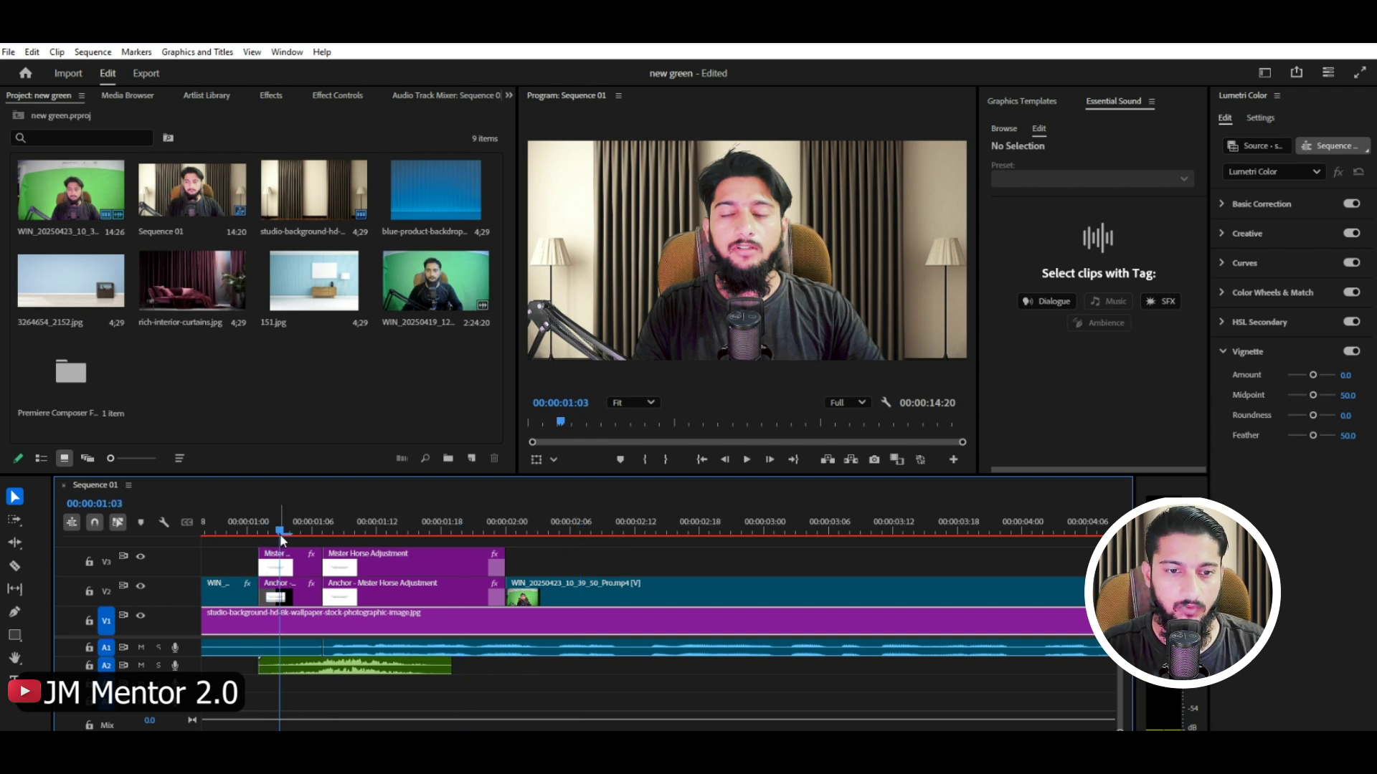
Step: Undo the Zoom Out transition on the V2 cut
{"action": "left_click", "coordinate": [353, 564]}
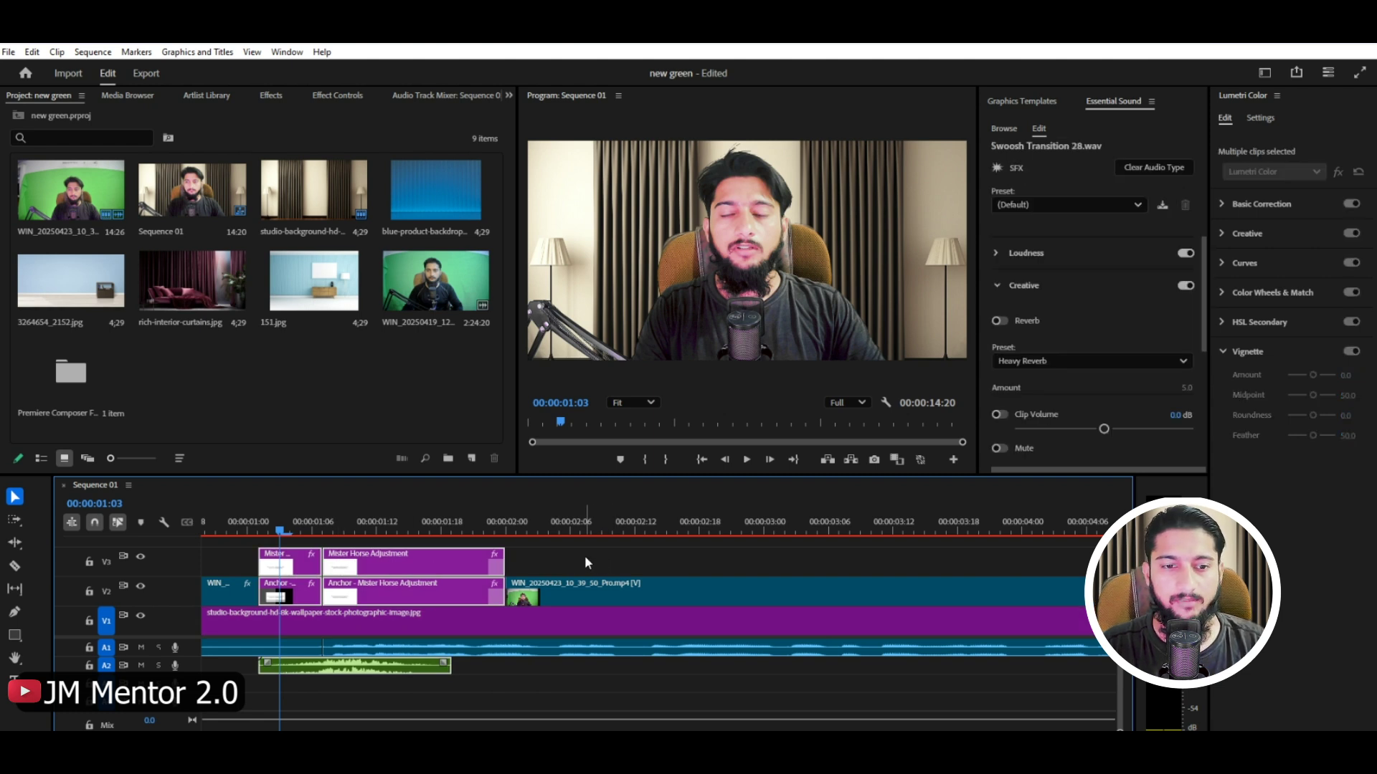
{"action": "key", "text": "ctrl+z"}
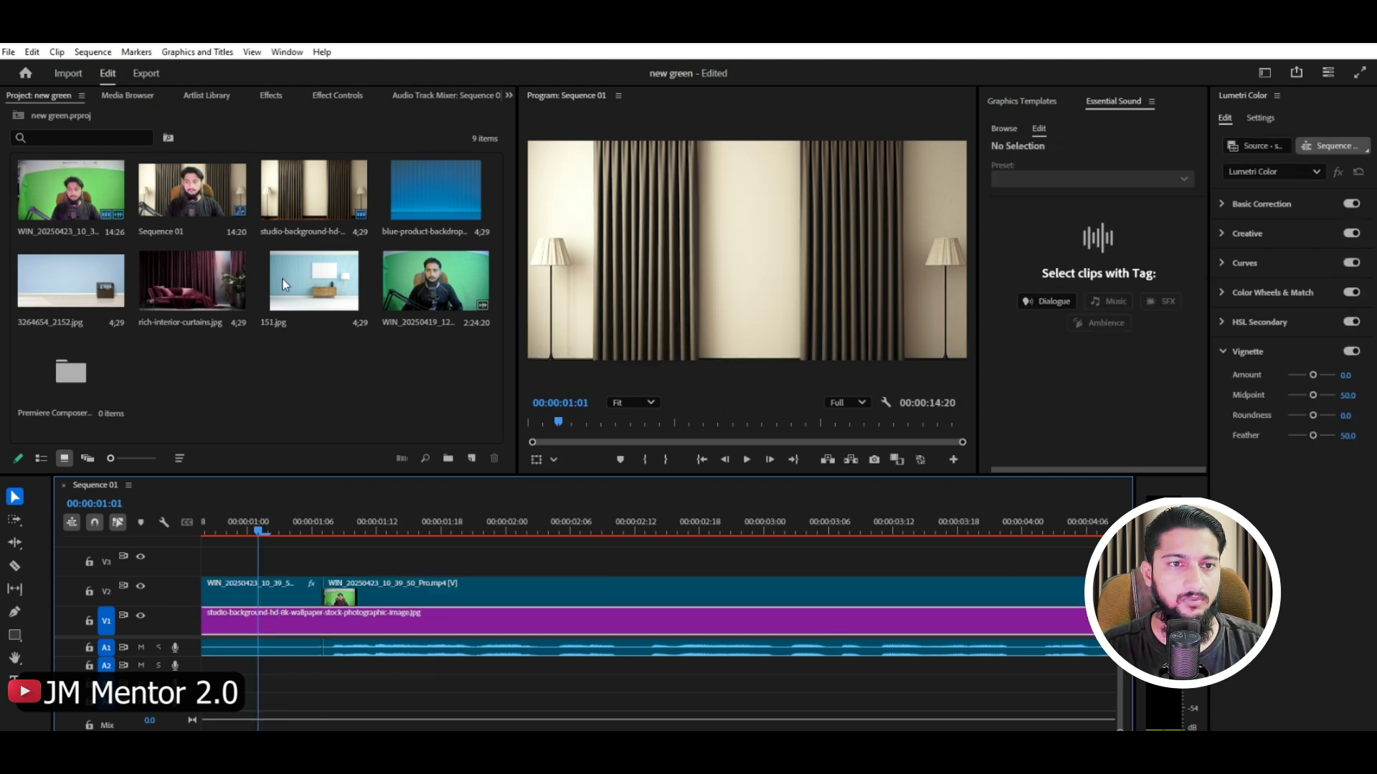
Step: Apply Premiere Composer's Left variant of the Pan transition to the cut between the V2 clips and preview it
{"action": "left_click", "coordinate": [508, 95]}
{"action": "left_click", "coordinate": [549, 222]}
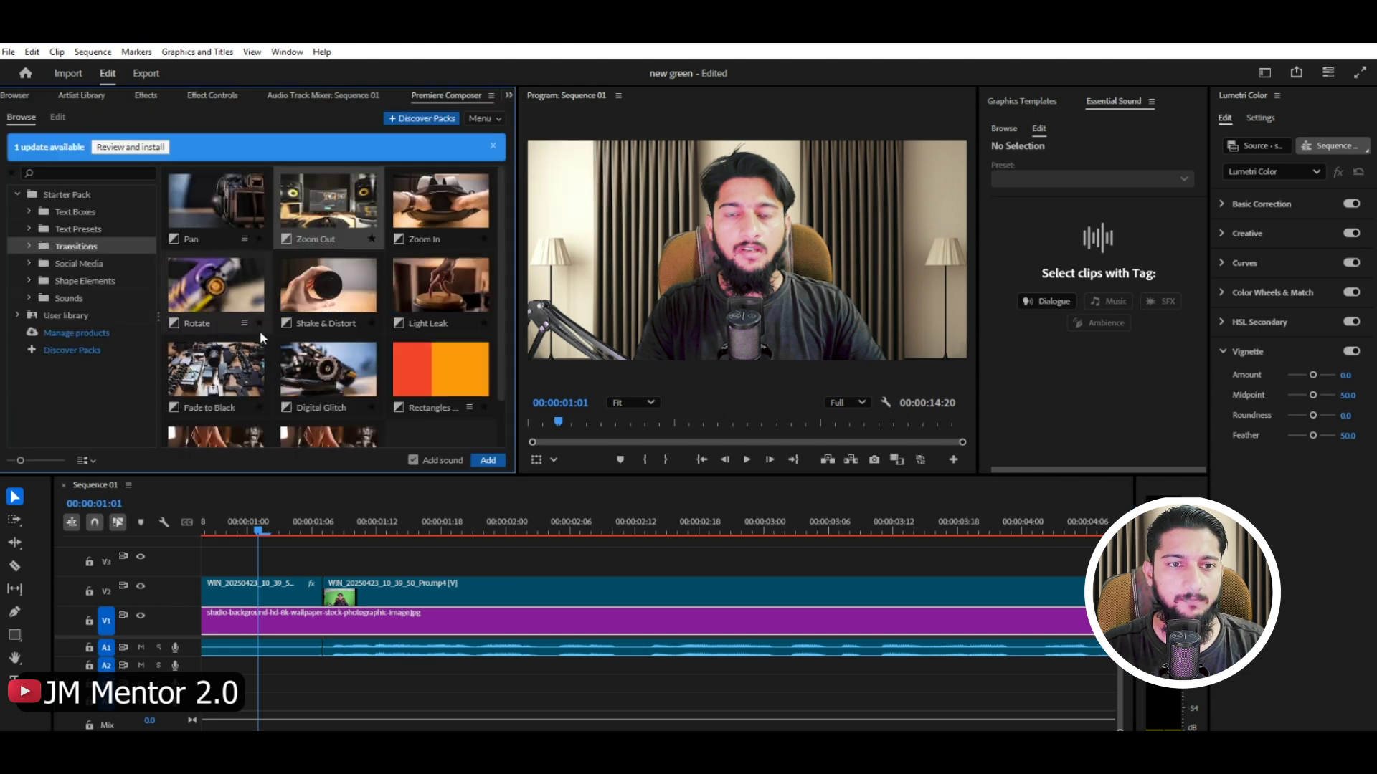
{"action": "left_click", "coordinate": [244, 238]}
{"action": "left_click_drag", "start_coordinate": [193, 262], "coordinate": [361, 569]}
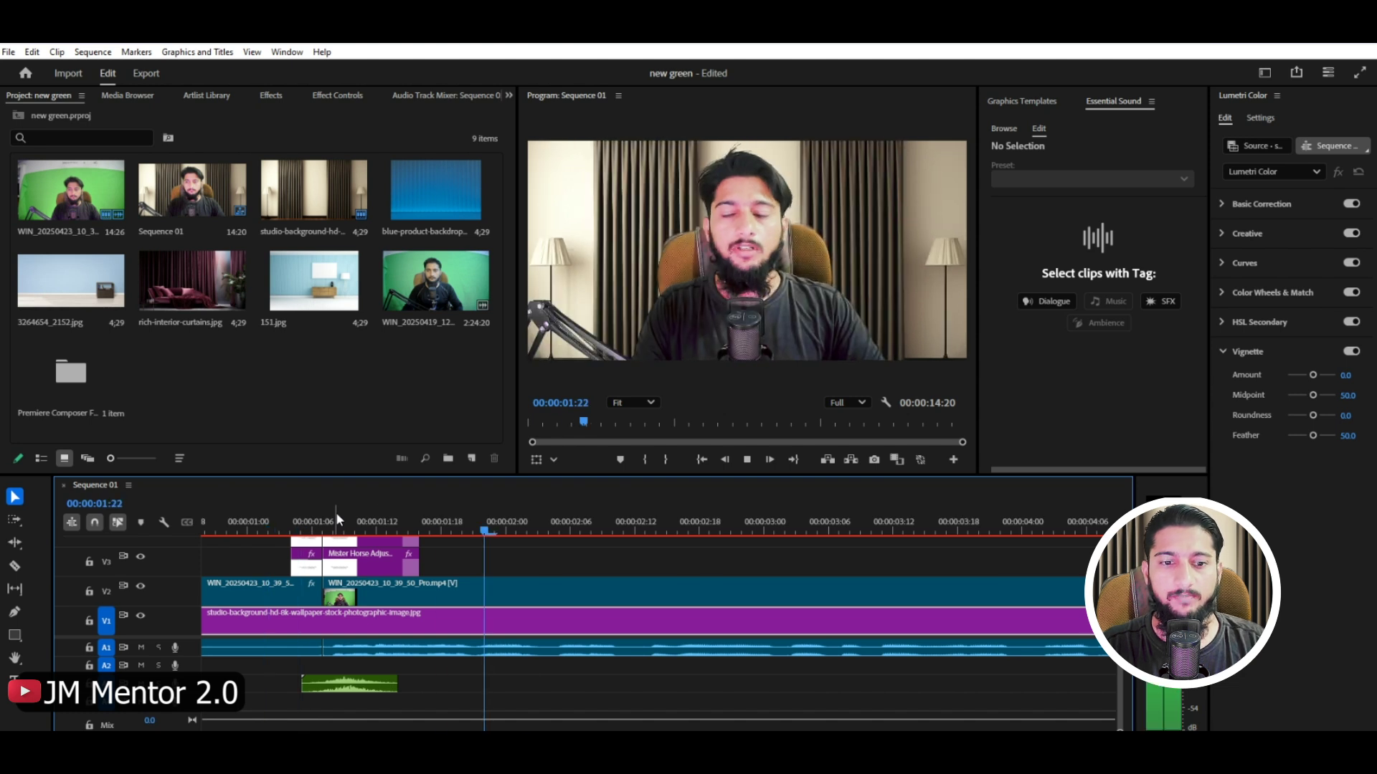
{"action": "key", "text": "space"}
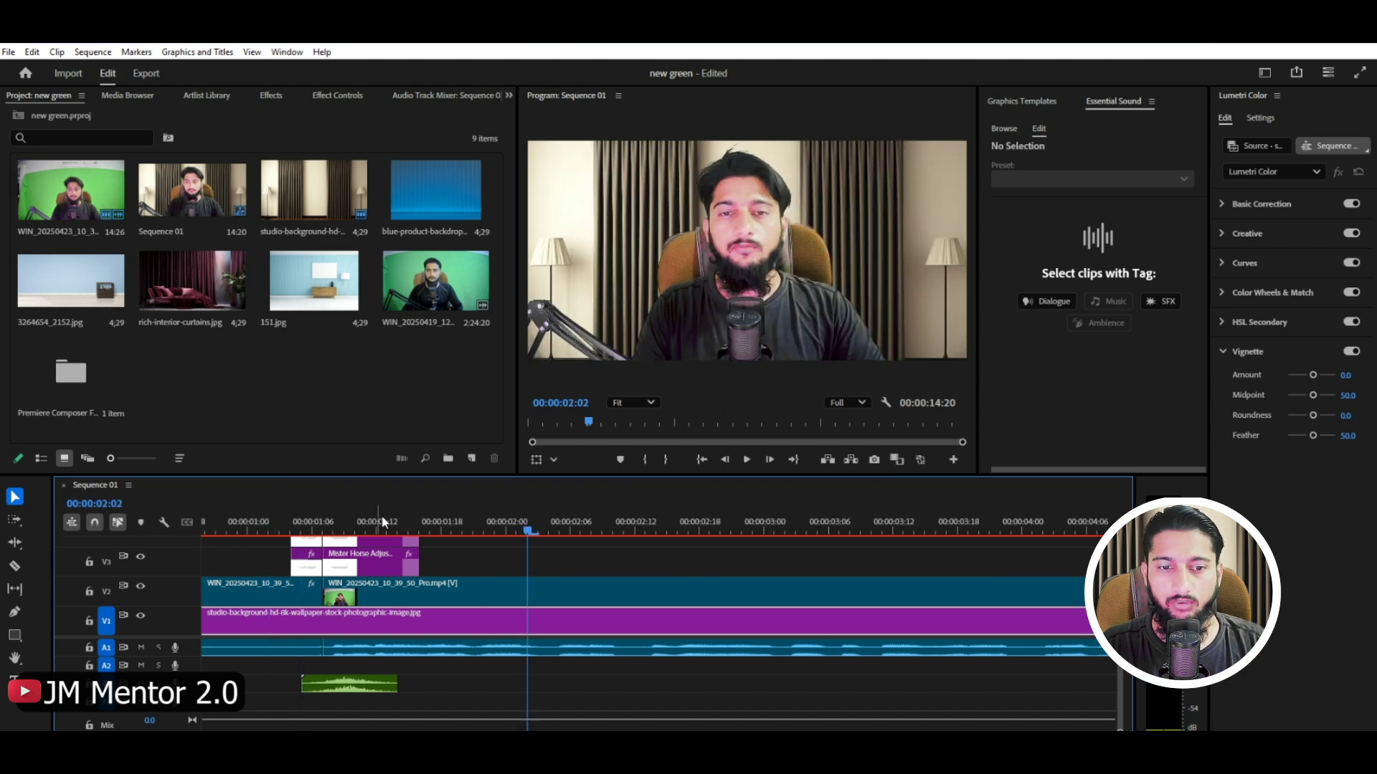
{"action": "left_click", "coordinate": [352, 689]}
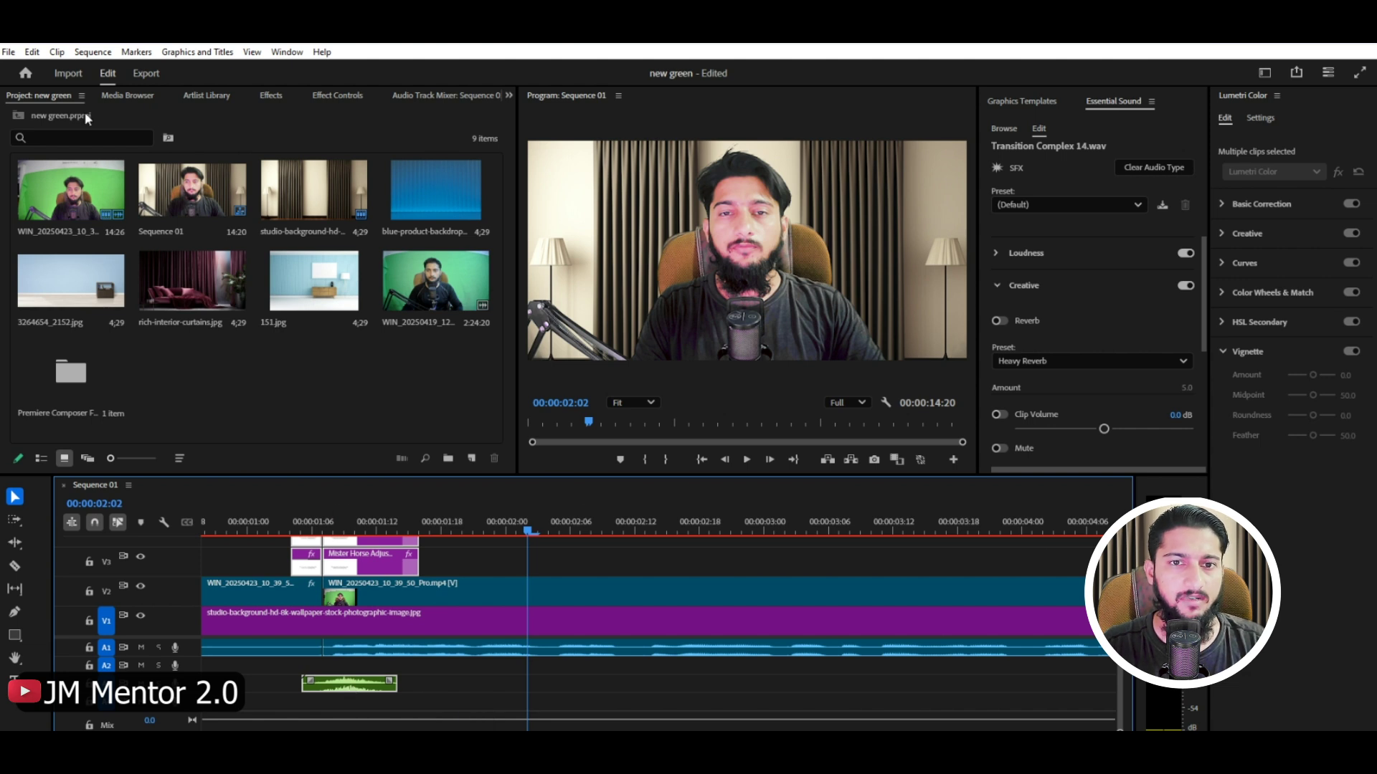
Step: Place Premiere Composer's Digital Glitch transition above the second V2 clip at about 00:00:02:11 and play it back
{"action": "left_click", "coordinate": [508, 96]}
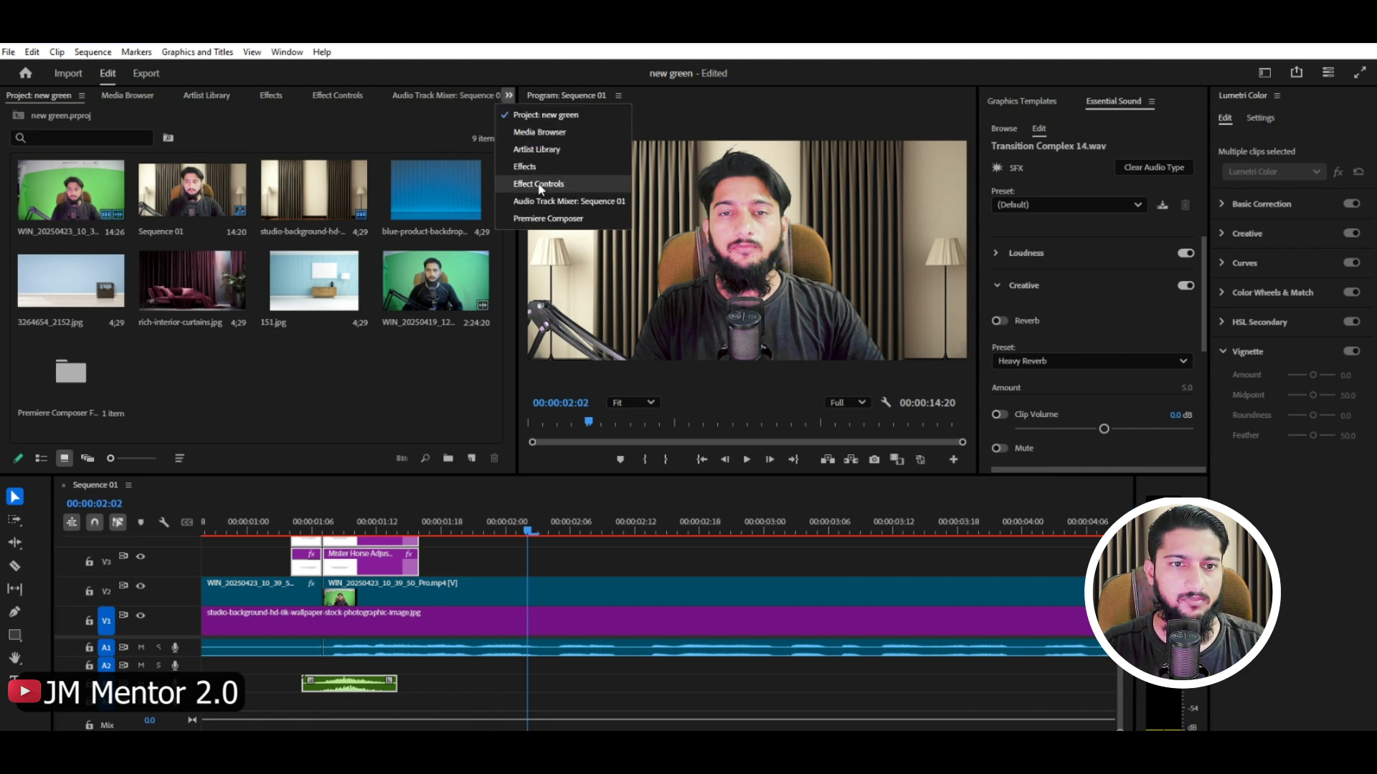
{"action": "left_click", "coordinate": [530, 226]}
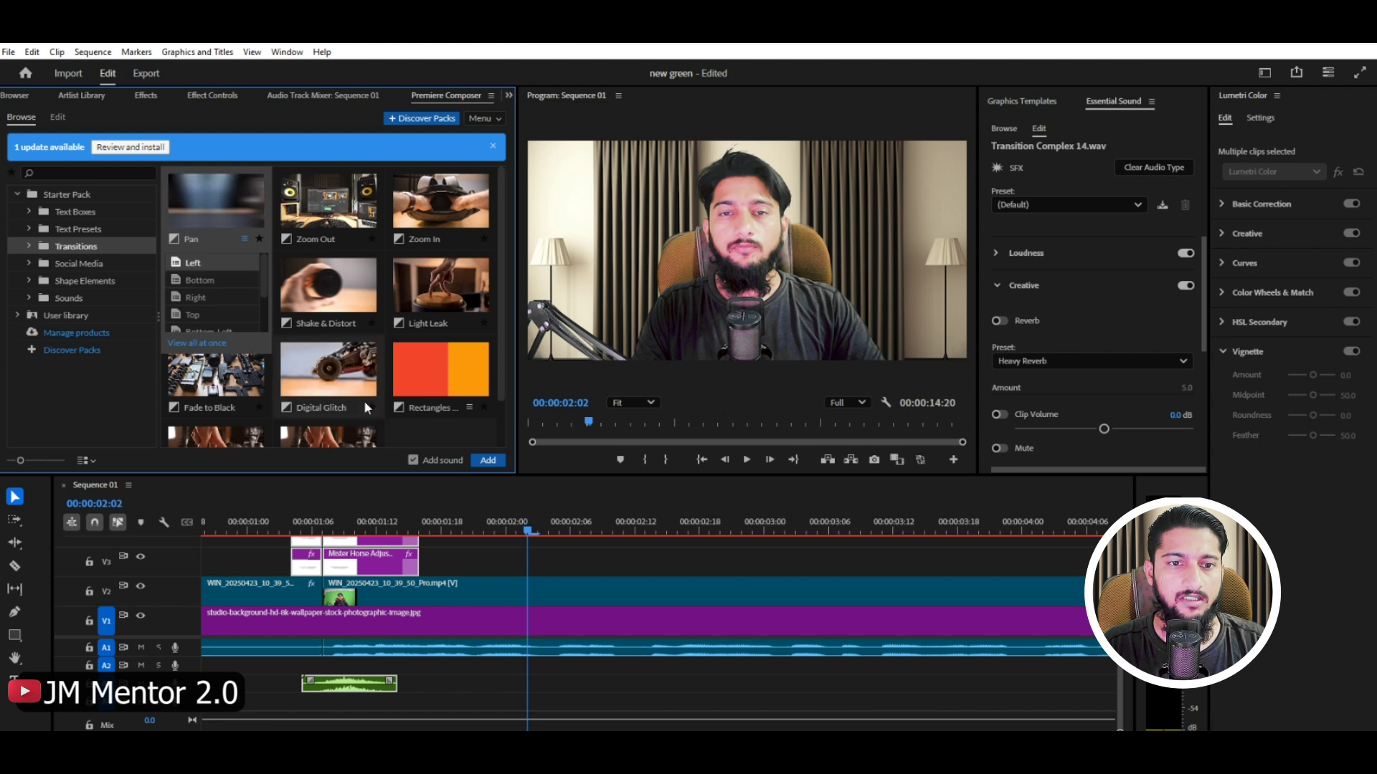
{"action": "left_click_drag", "start_coordinate": [329, 375], "coordinate": [626, 572]}
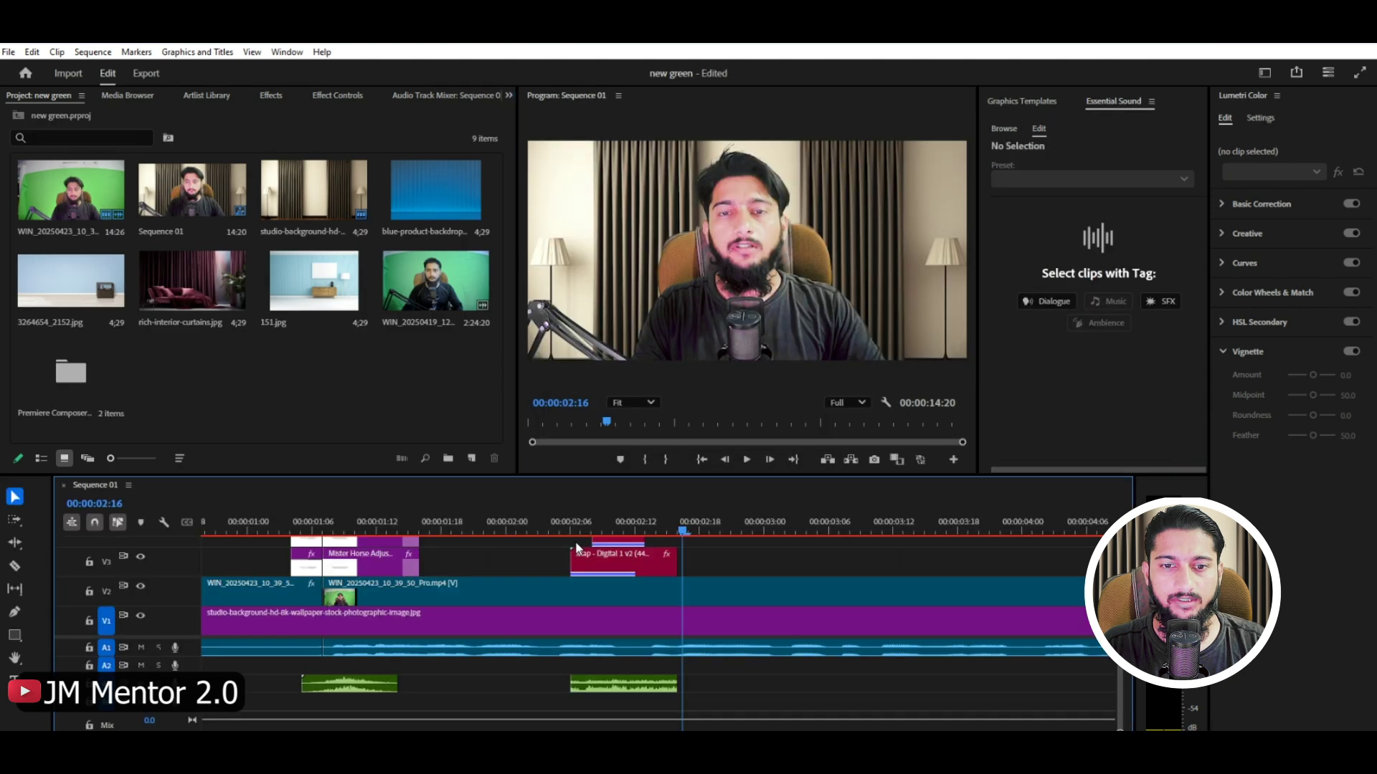
{"action": "left_click", "coordinate": [550, 526]}
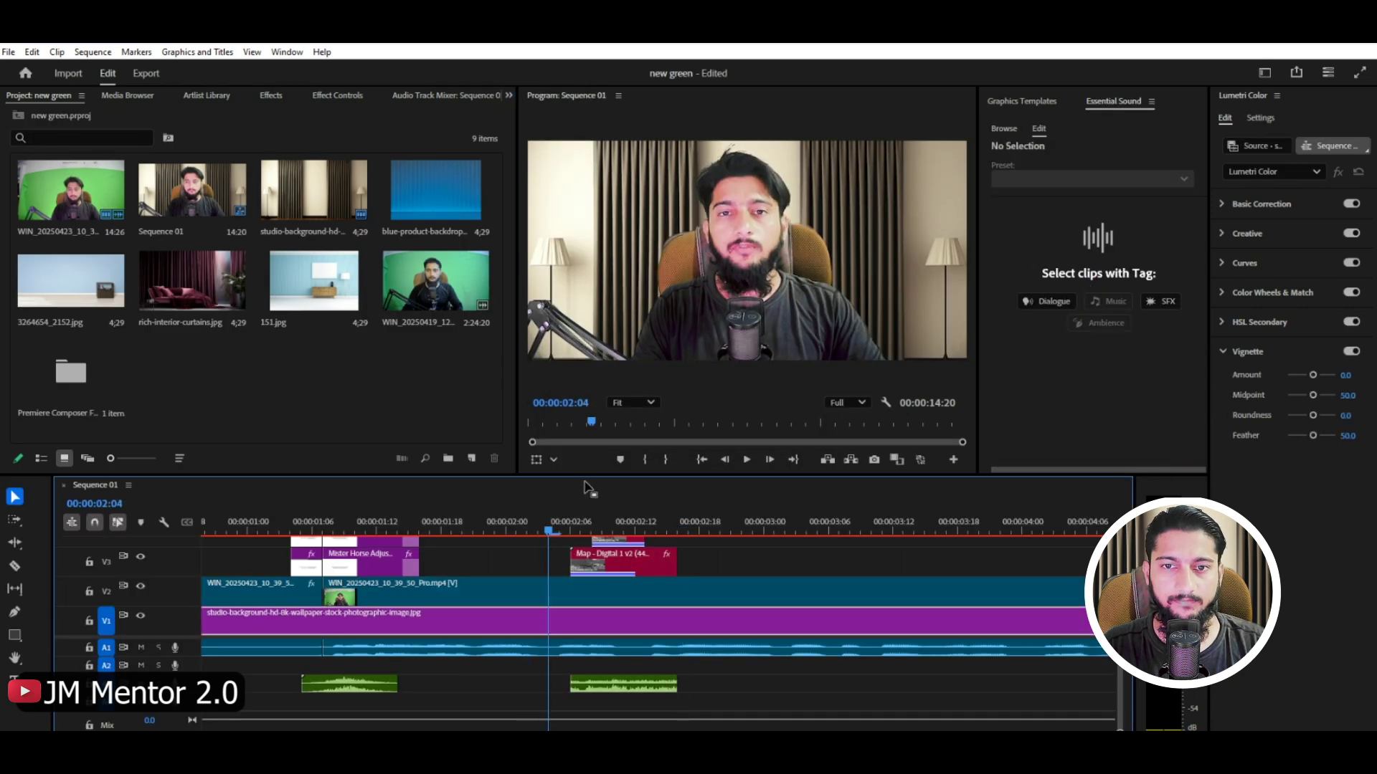
{"action": "left_click", "coordinate": [746, 460]}
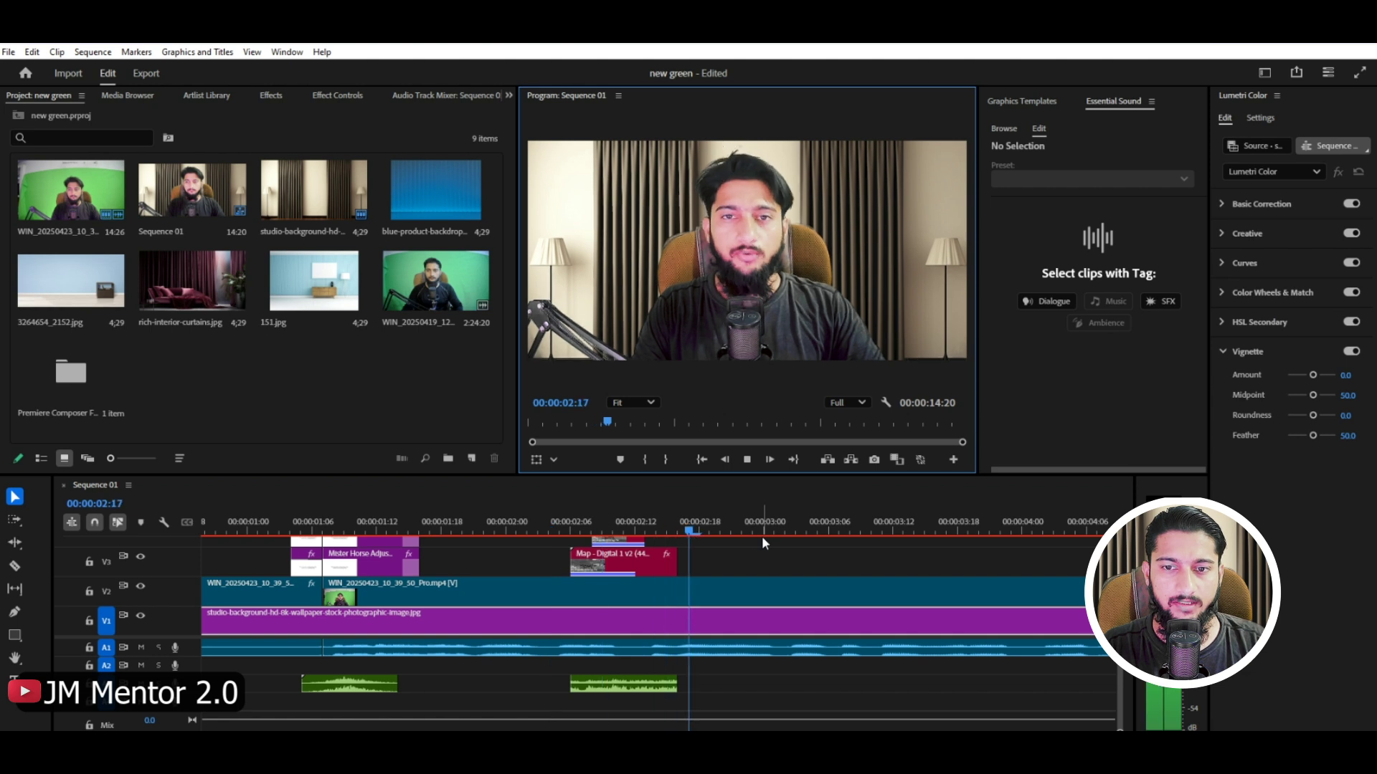
{"action": "key", "text": "space"}
Step: Set the program monitor's playback resolution to 1/2 and replay the Digital Glitch section
{"action": "left_click", "coordinate": [846, 403]}
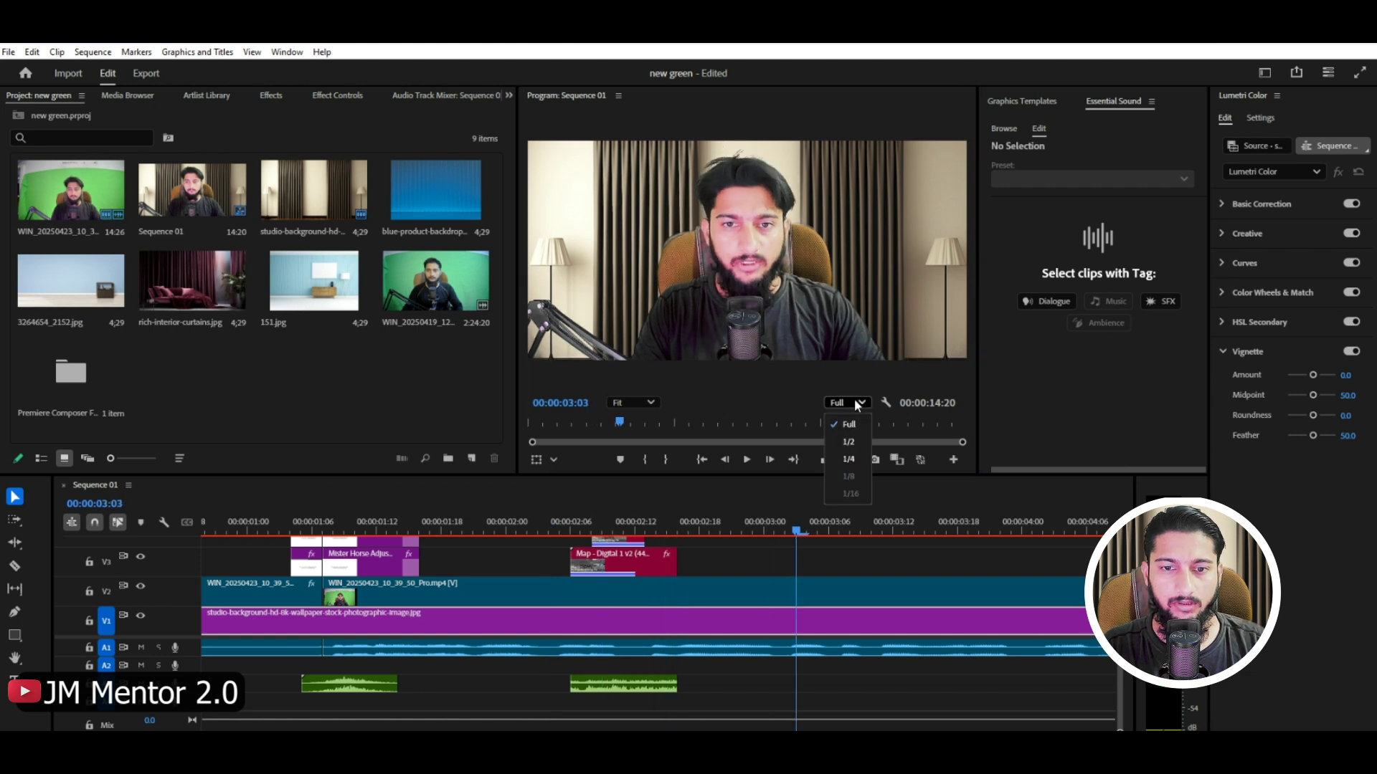
{"action": "left_click", "coordinate": [846, 440]}
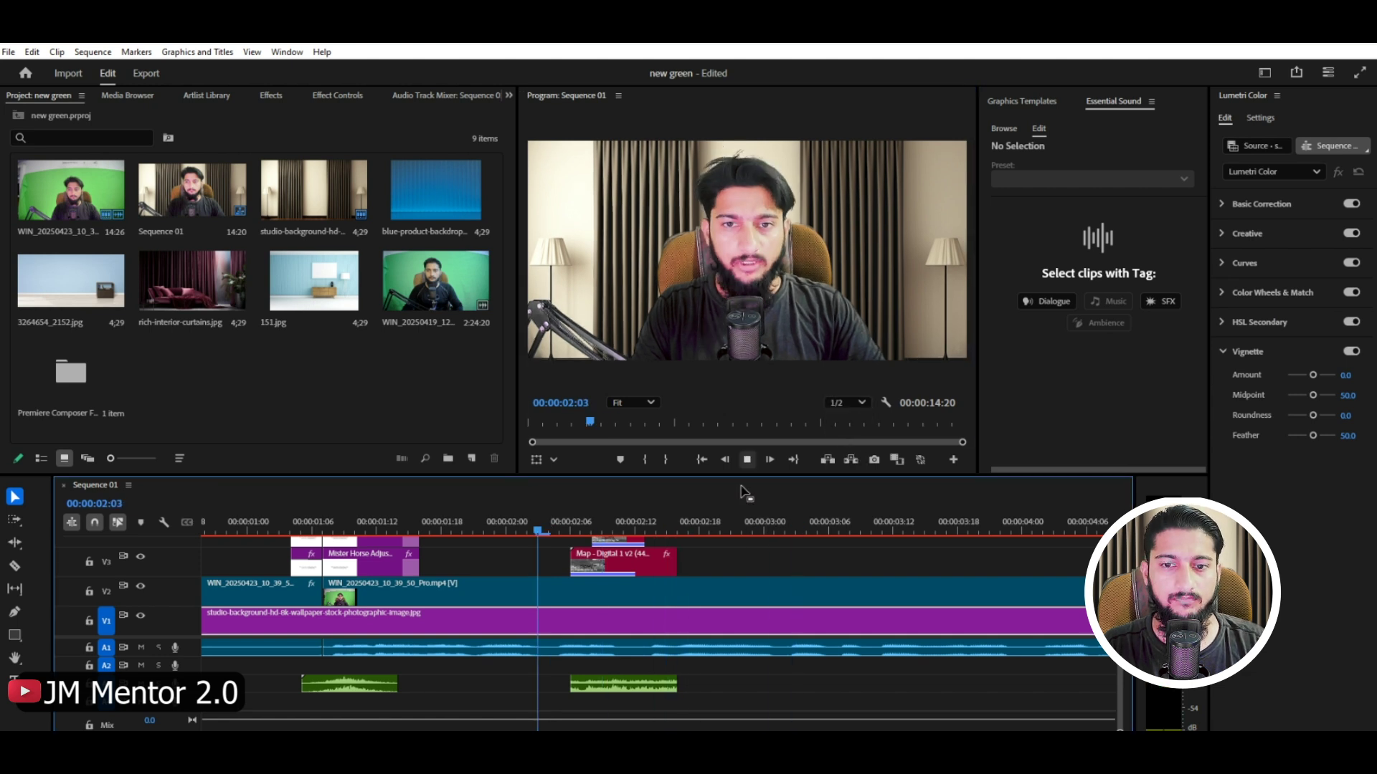
{"action": "left_click", "coordinate": [778, 532]}
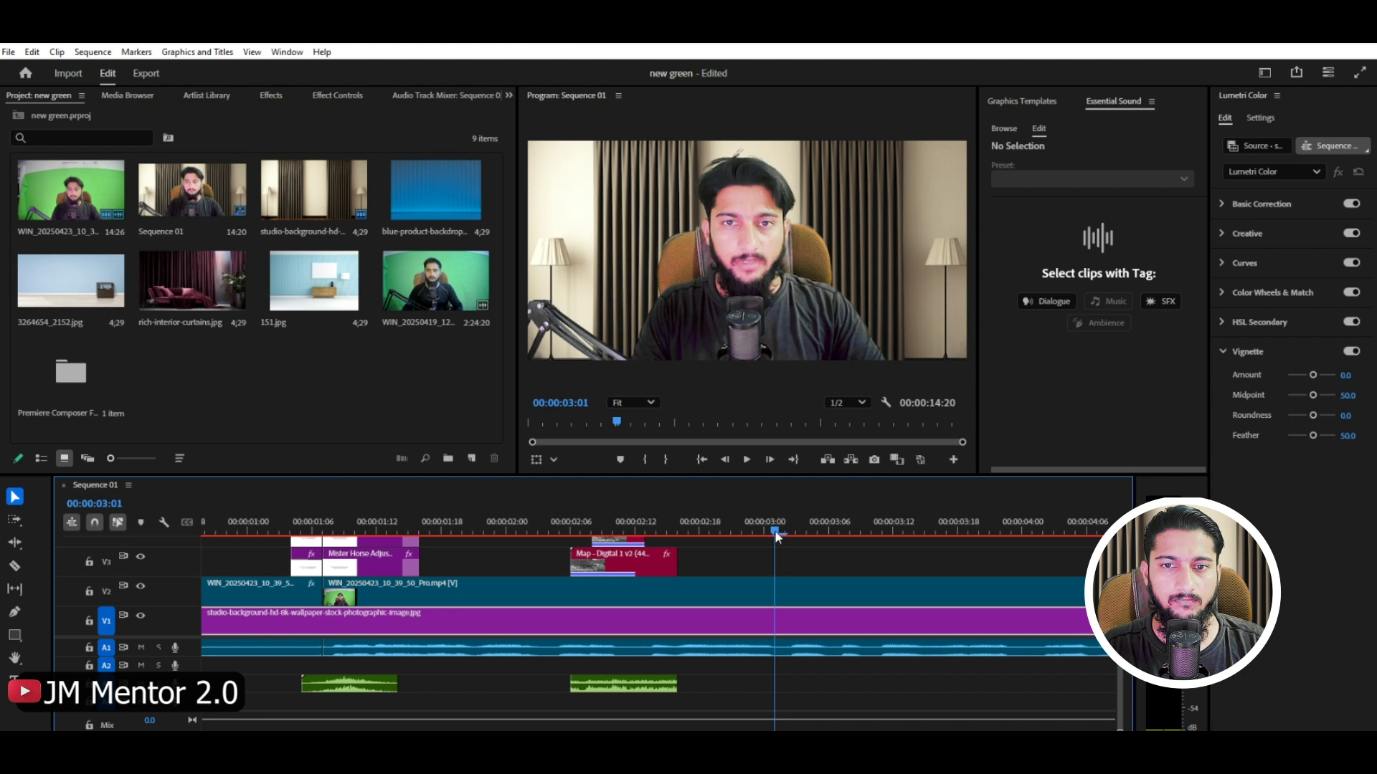
{"action": "left_click_drag", "start_coordinate": [774, 530], "coordinate": [561, 542]}
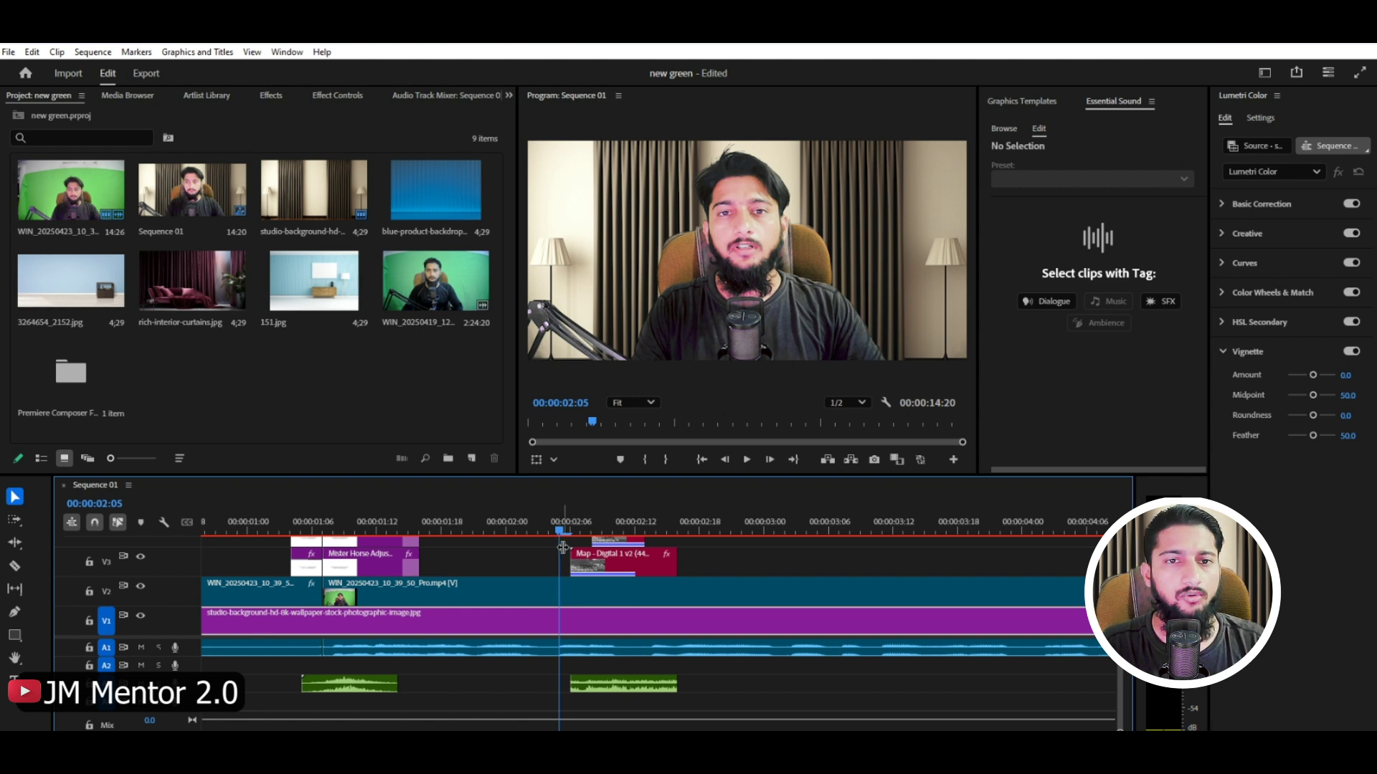
Step: Browse Premiere Composer's Social Media and Shape Elements collections in the Starter Pack
{"action": "left_click", "coordinate": [511, 97]}
{"action": "left_click", "coordinate": [563, 219]}
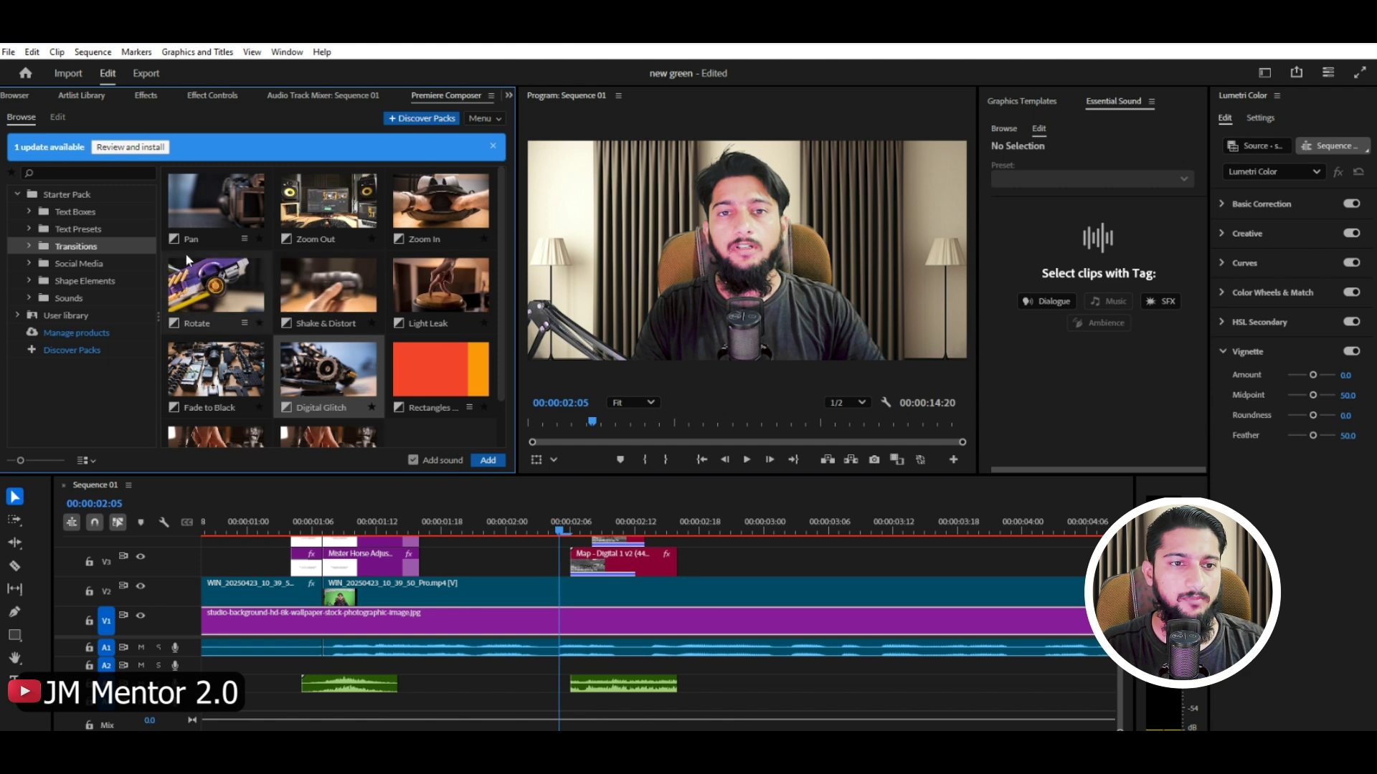
{"action": "left_click", "coordinate": [74, 264]}
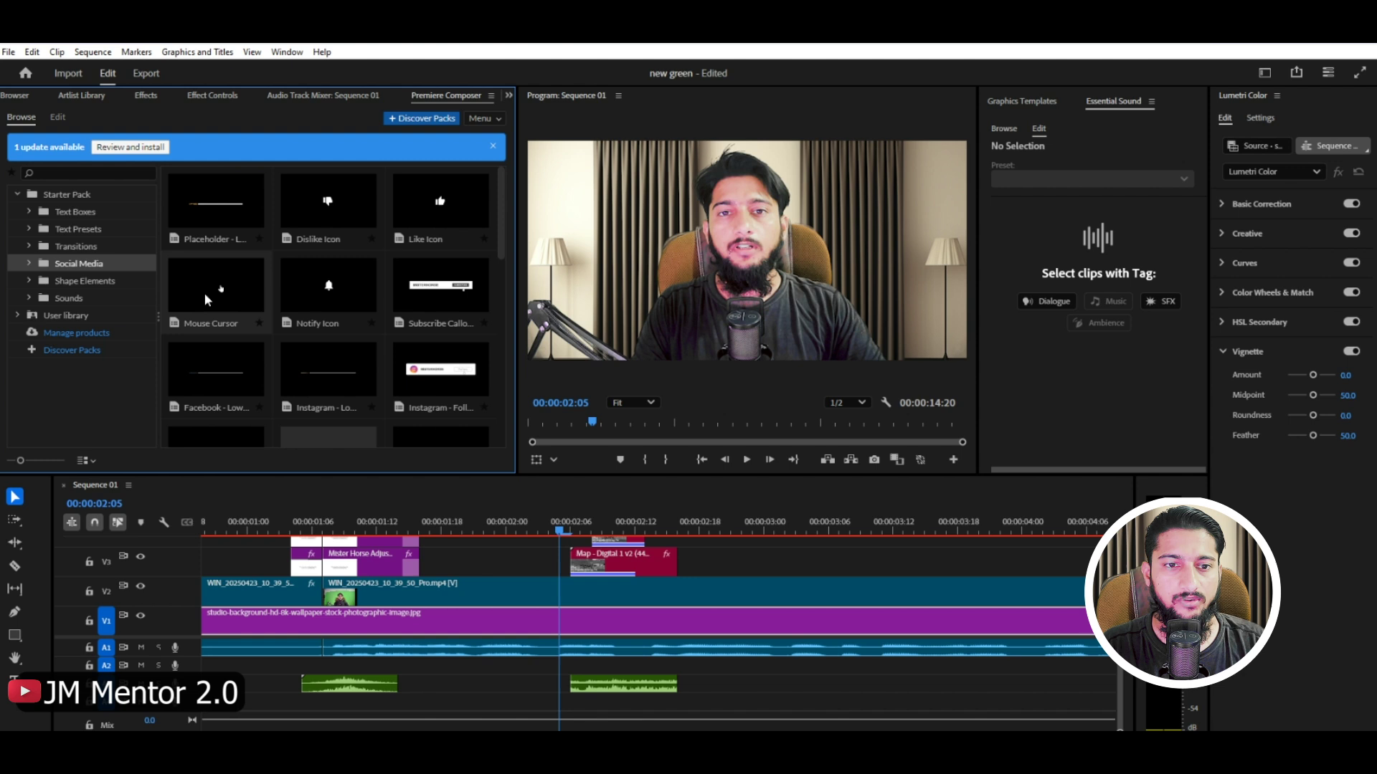
{"action": "scroll", "coordinate": [304, 322], "scroll_direction": "down", "scroll_amount": 5}
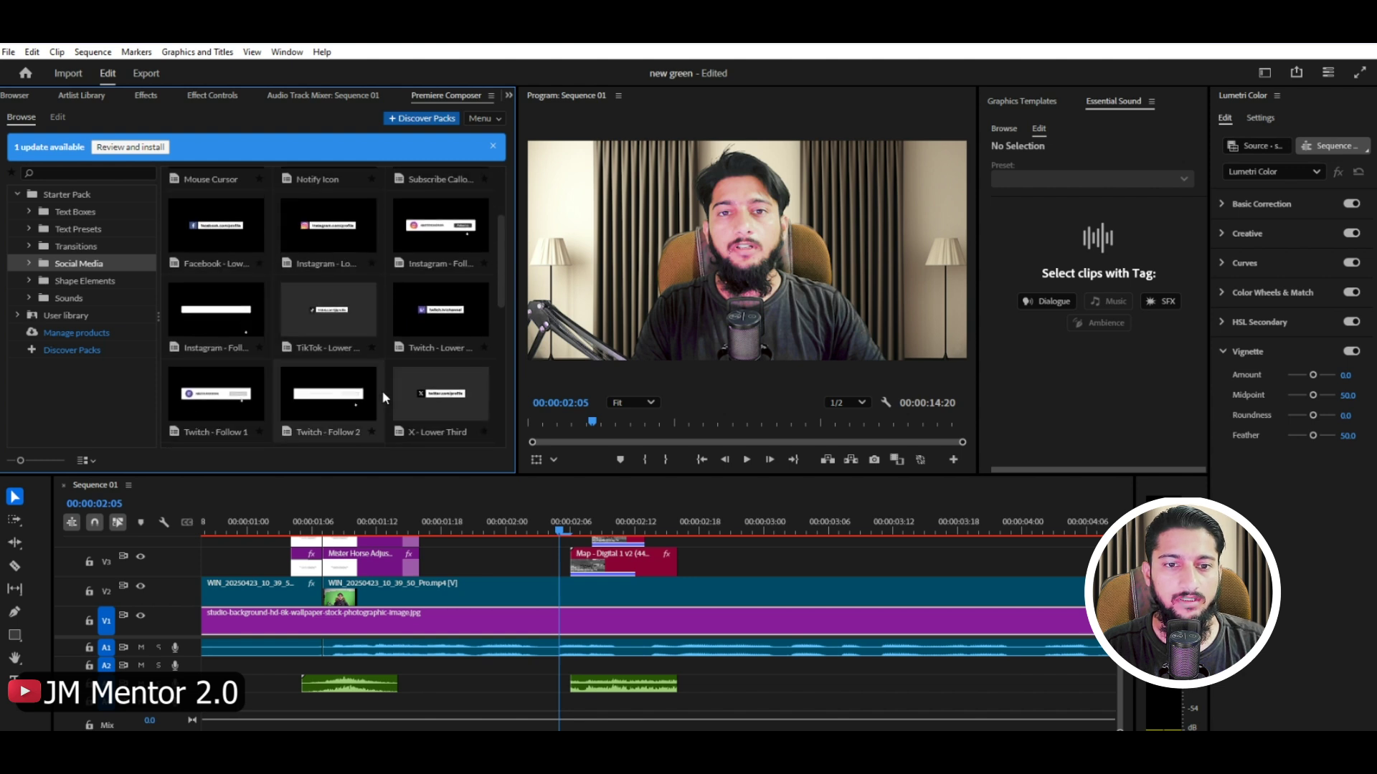
{"action": "scroll", "coordinate": [402, 365], "scroll_direction": "down", "scroll_amount": 4}
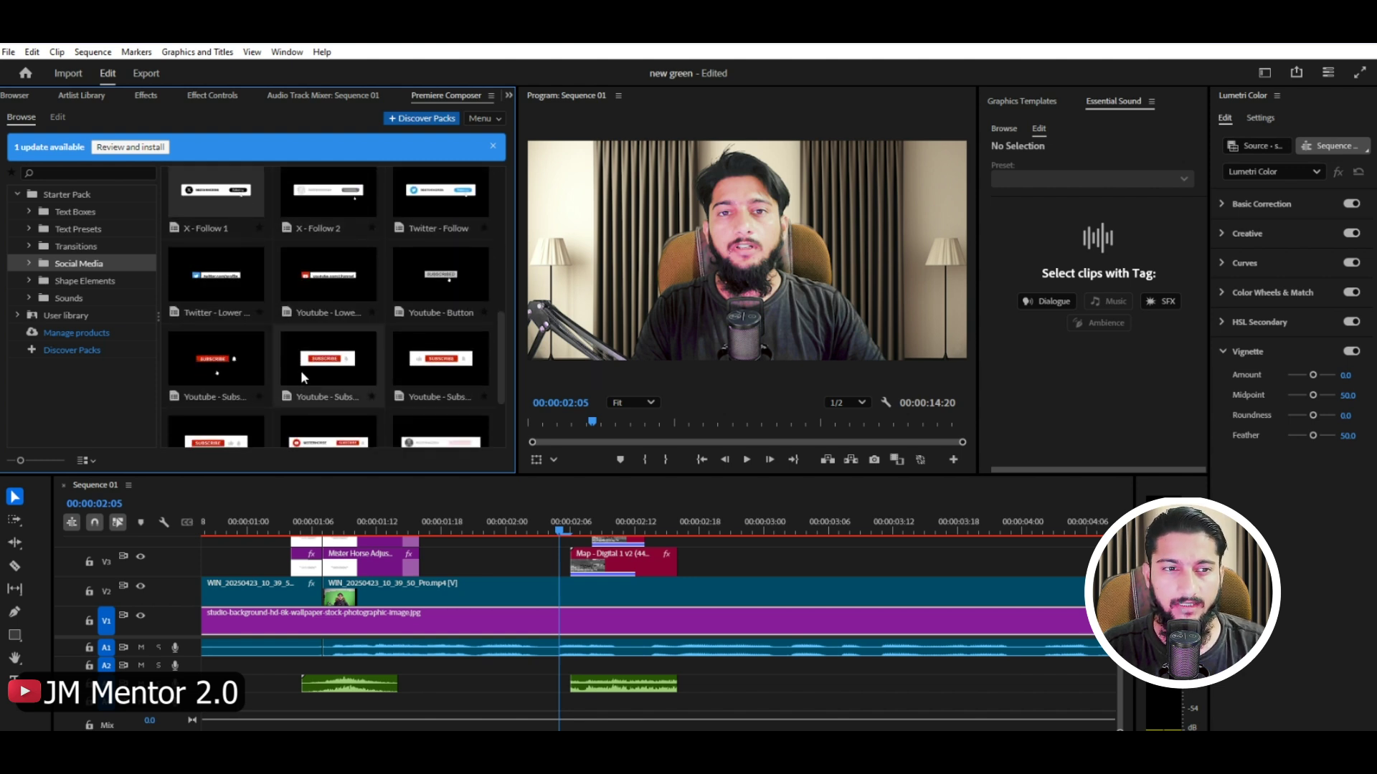
{"action": "left_click", "coordinate": [52, 282]}
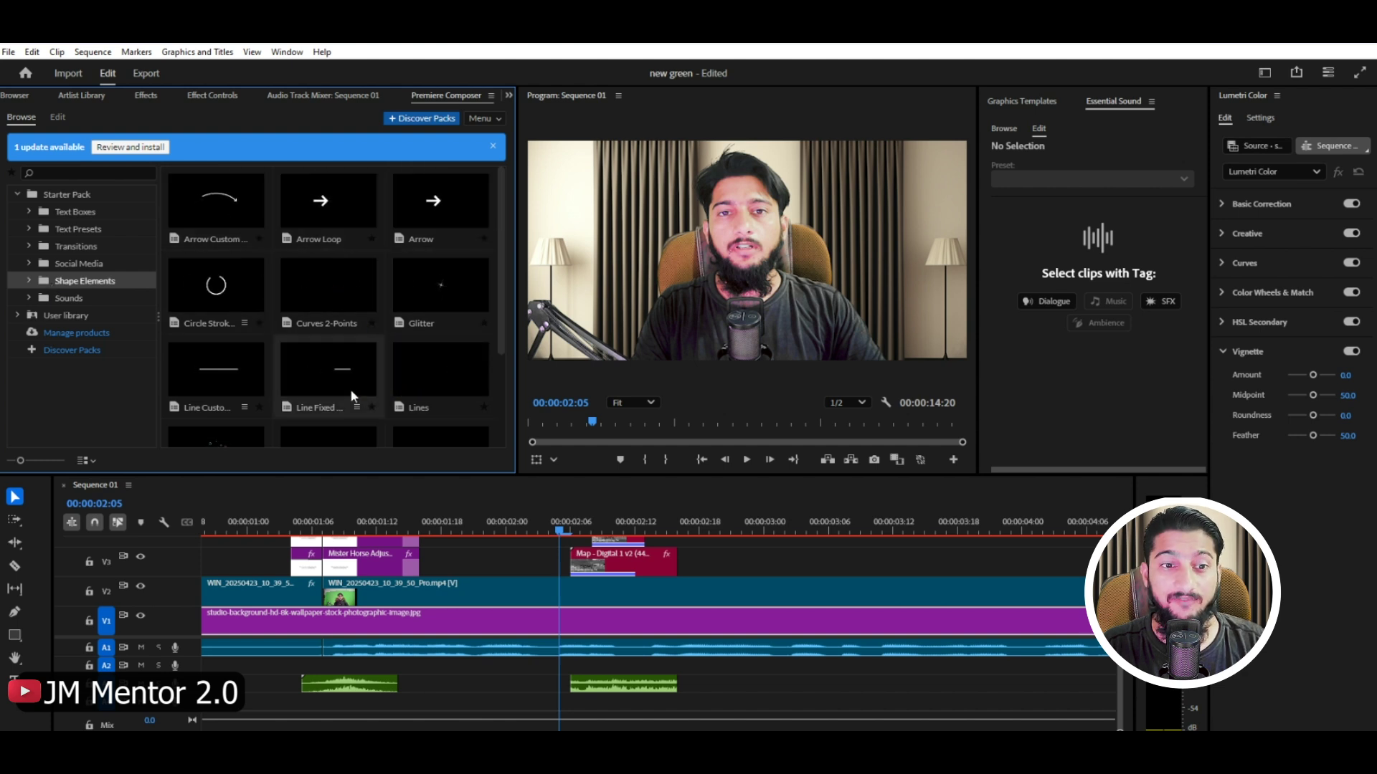
{"action": "scroll", "coordinate": [323, 369], "scroll_direction": "down", "scroll_amount": 3}
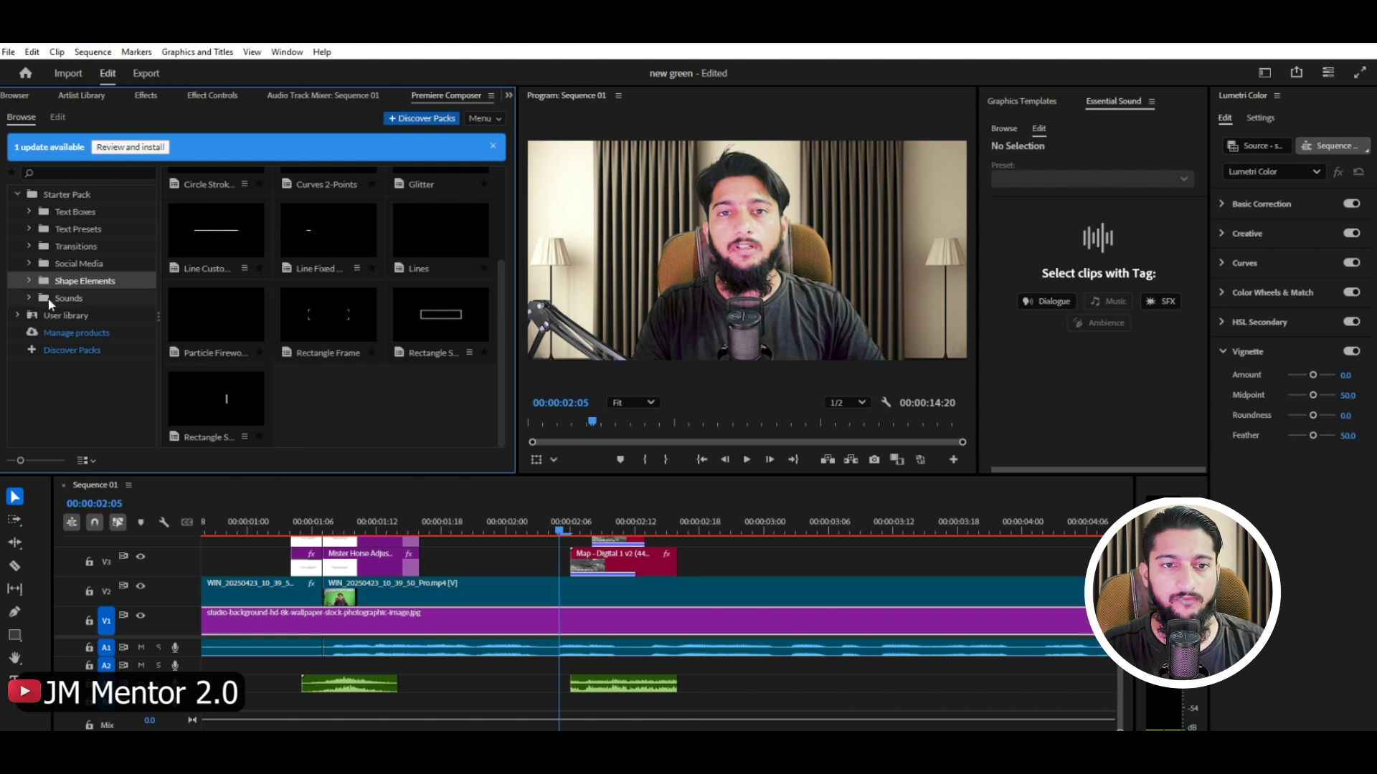
Step: Look through the sound effects in the Starter Pack's Sounds collection
{"action": "left_click", "coordinate": [70, 299]}
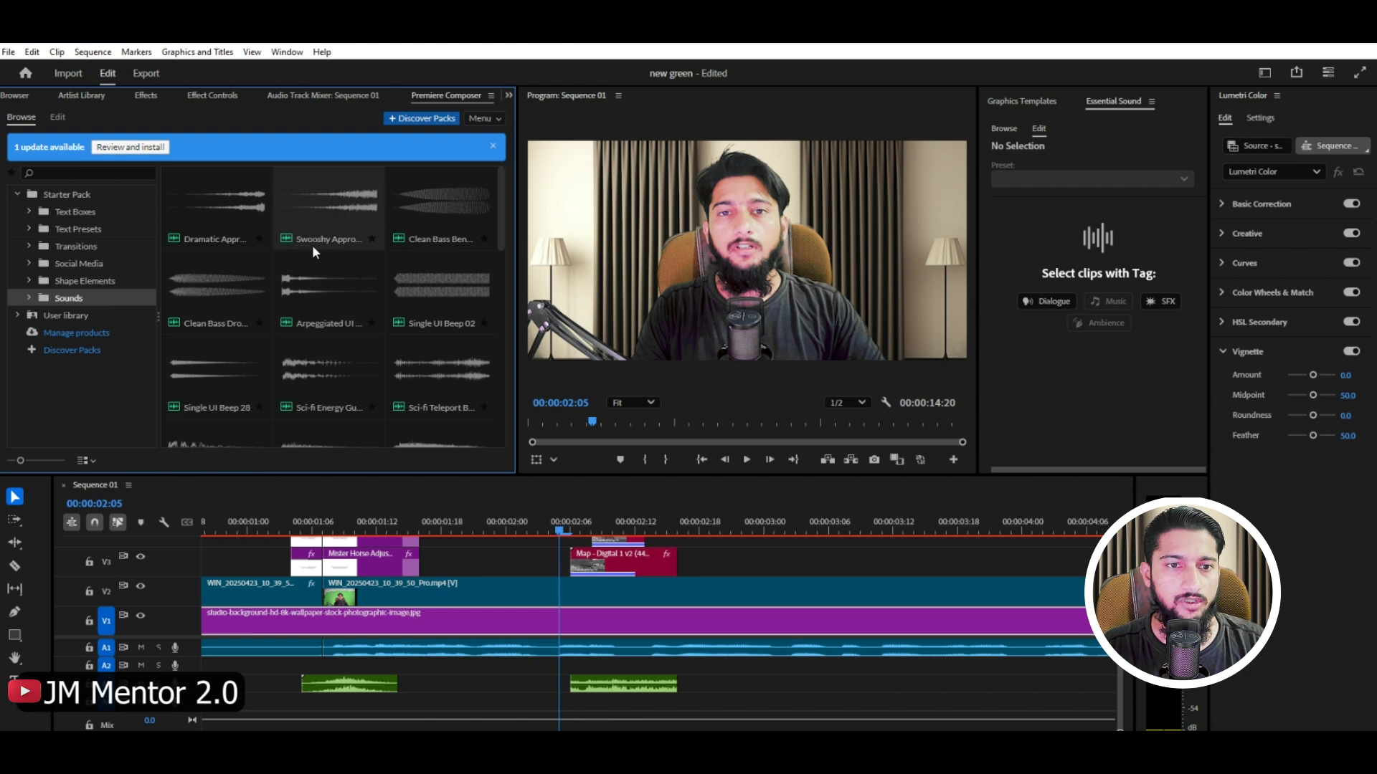
{"action": "scroll", "coordinate": [330, 304], "scroll_direction": "down", "scroll_amount": 2}
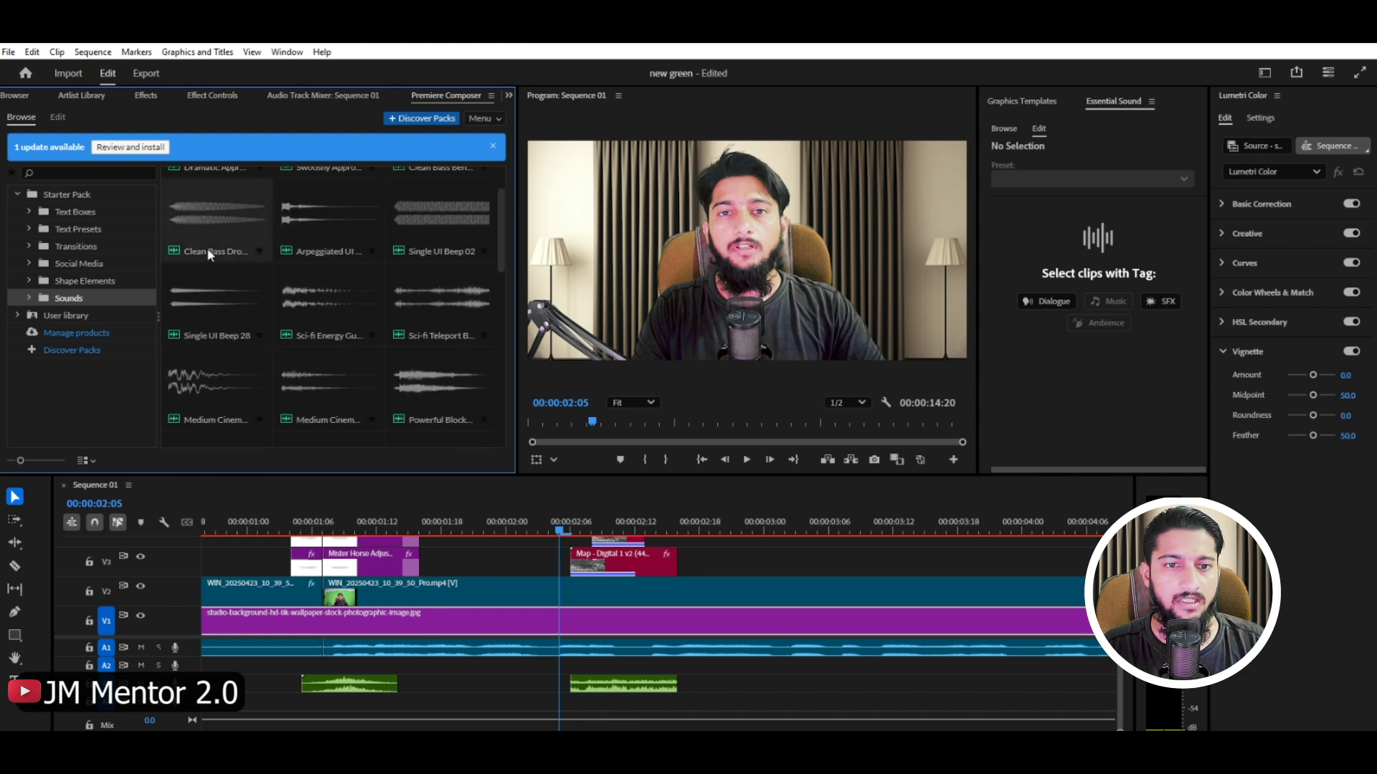
{"action": "scroll", "coordinate": [435, 301], "scroll_direction": "down", "scroll_amount": 2}
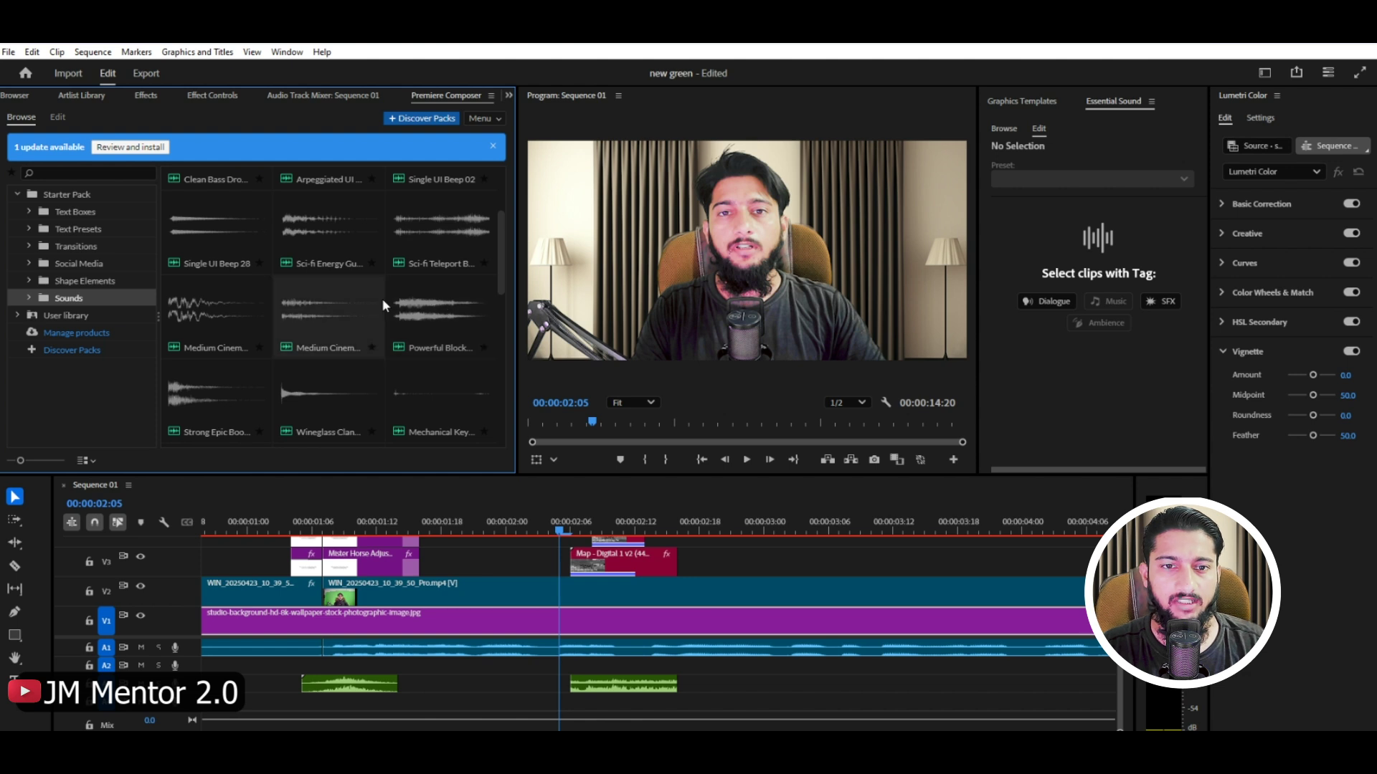
{"action": "scroll", "coordinate": [381, 342], "scroll_direction": "down", "scroll_amount": 10}
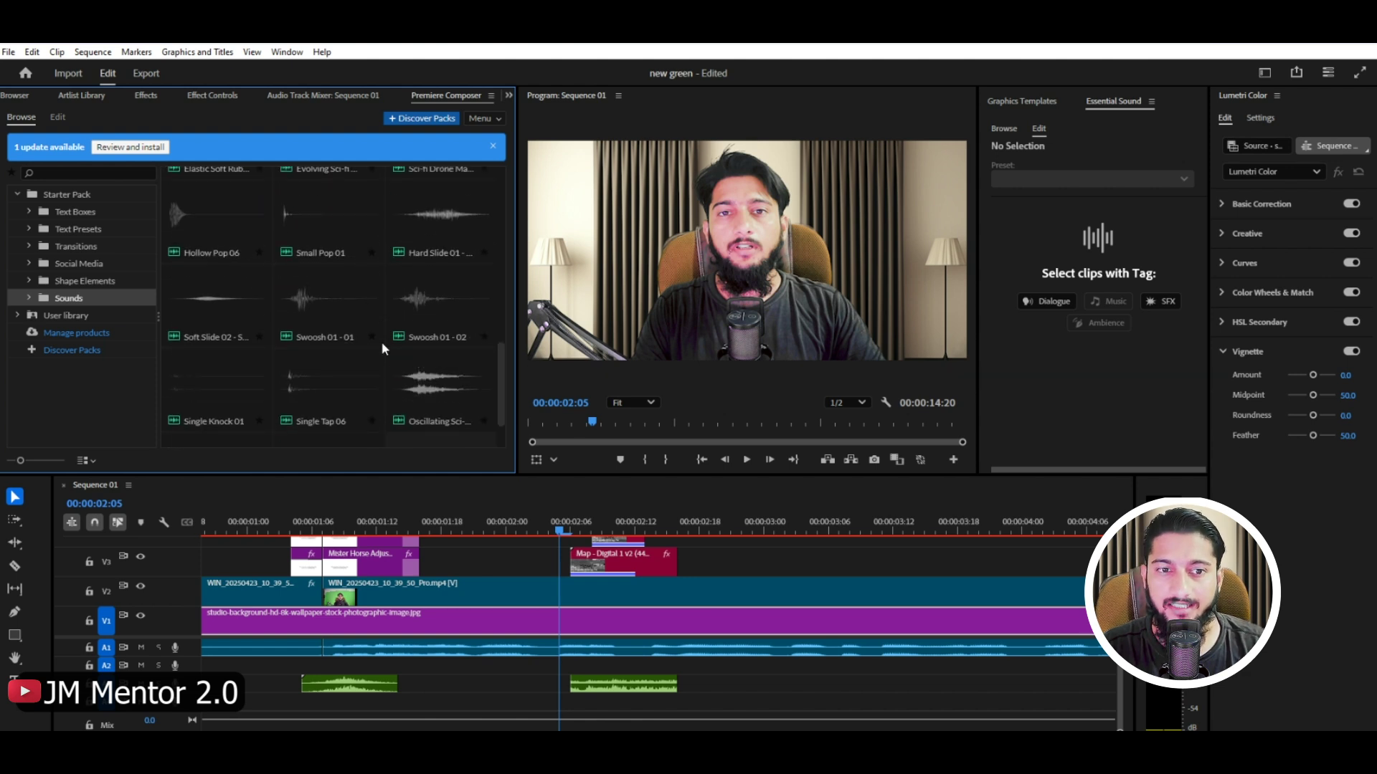
{"action": "scroll", "coordinate": [381, 341], "scroll_direction": "down", "scroll_amount": 1}
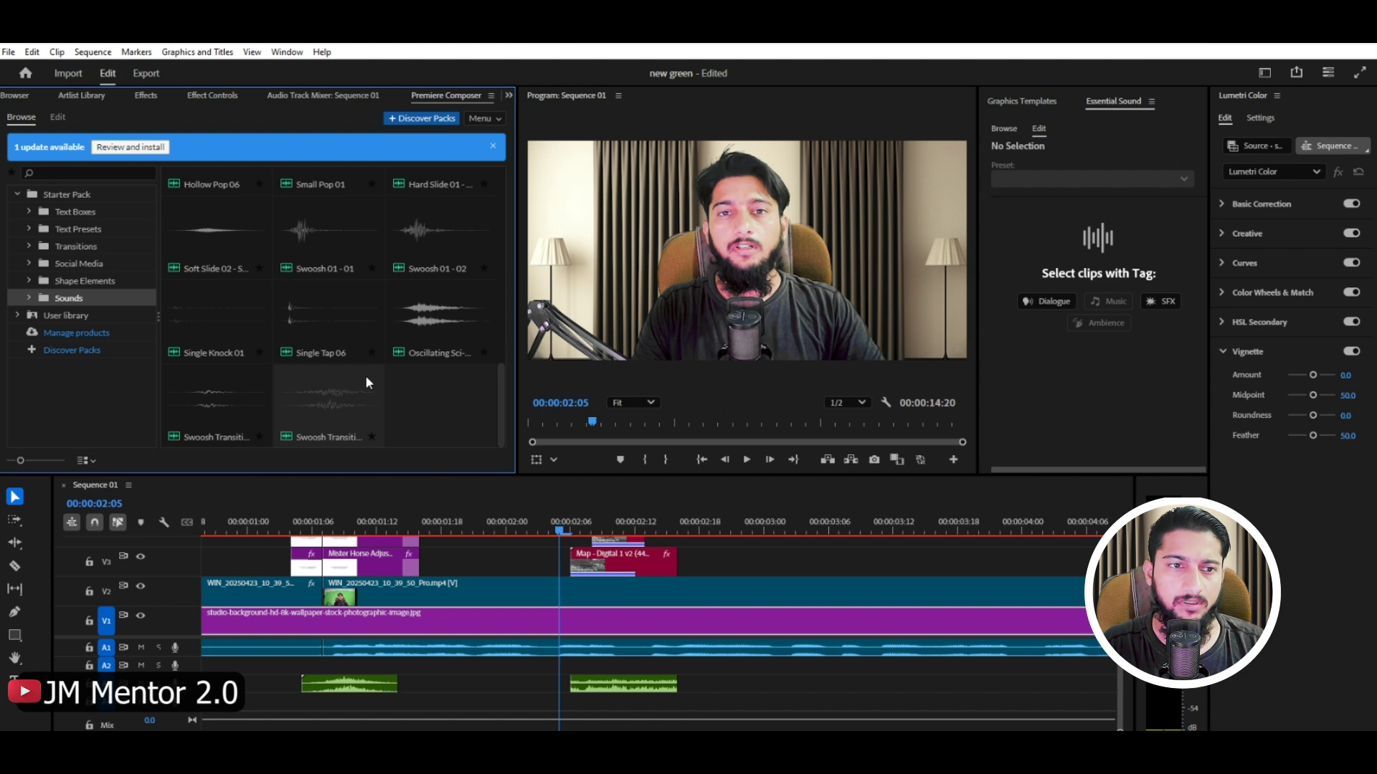
{"action": "scroll", "coordinate": [363, 373], "scroll_direction": "up", "scroll_amount": 10}
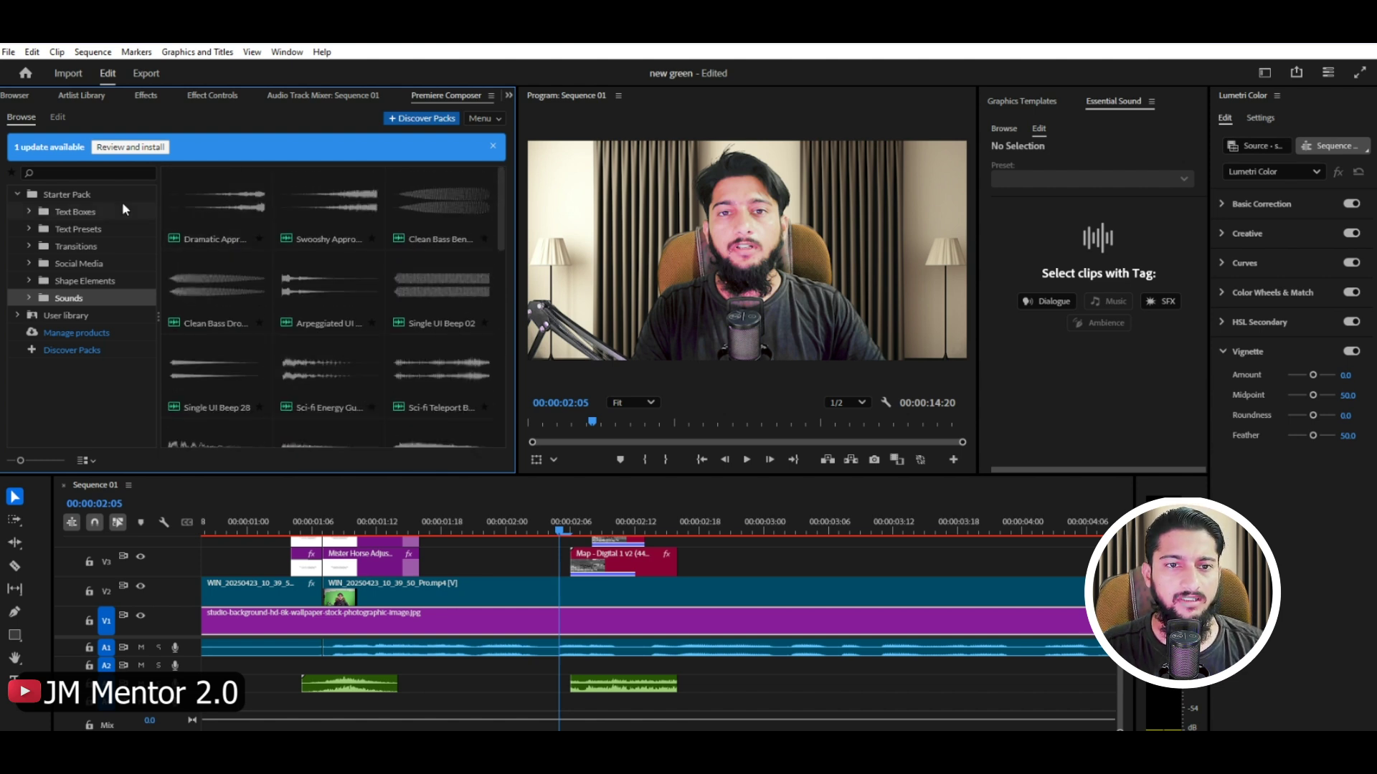
Step: Place the 1-Line Fill Text Box 2 - Left from Text Boxes on V3 at about 00:00:03:00 and preview it up to 00:00:03:17
{"action": "left_click", "coordinate": [62, 213]}
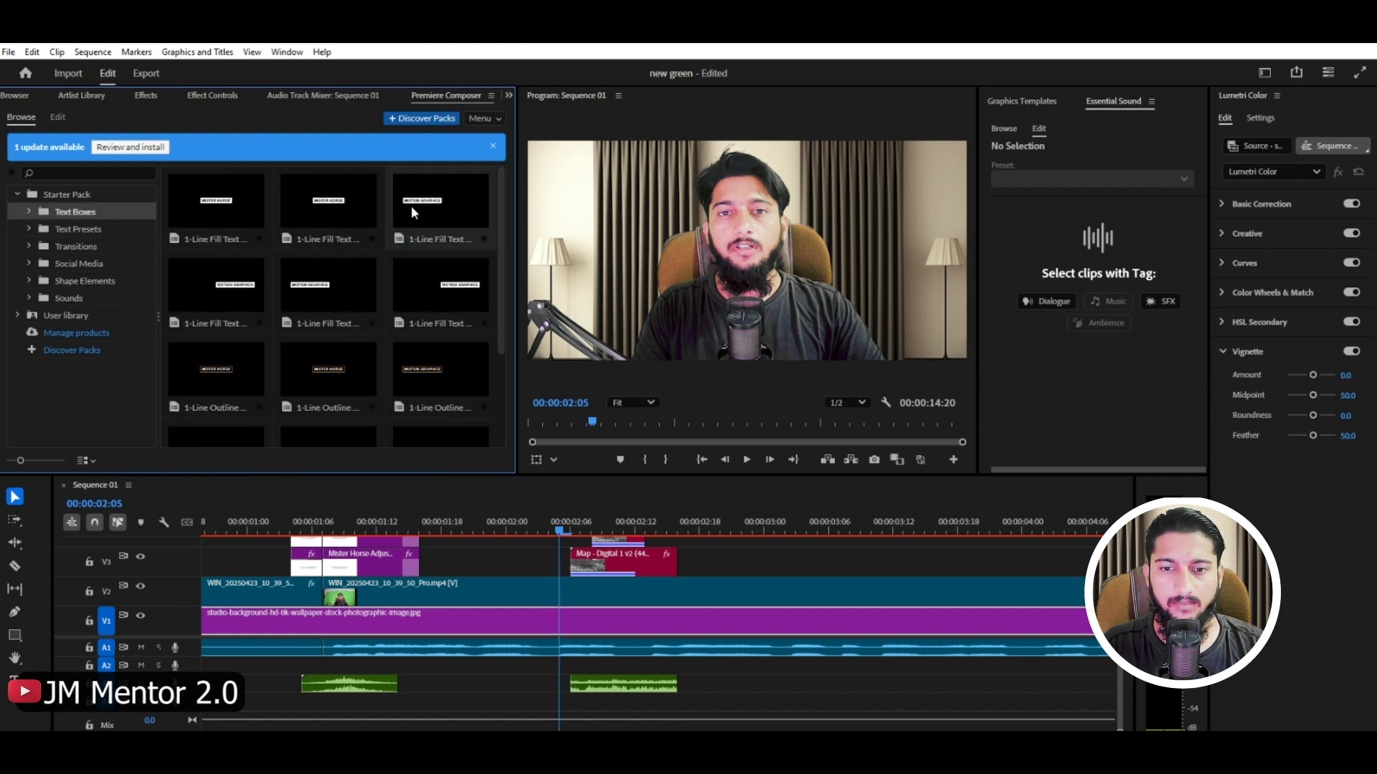
{"action": "left_click_drag", "start_coordinate": [423, 203], "coordinate": [718, 539]}
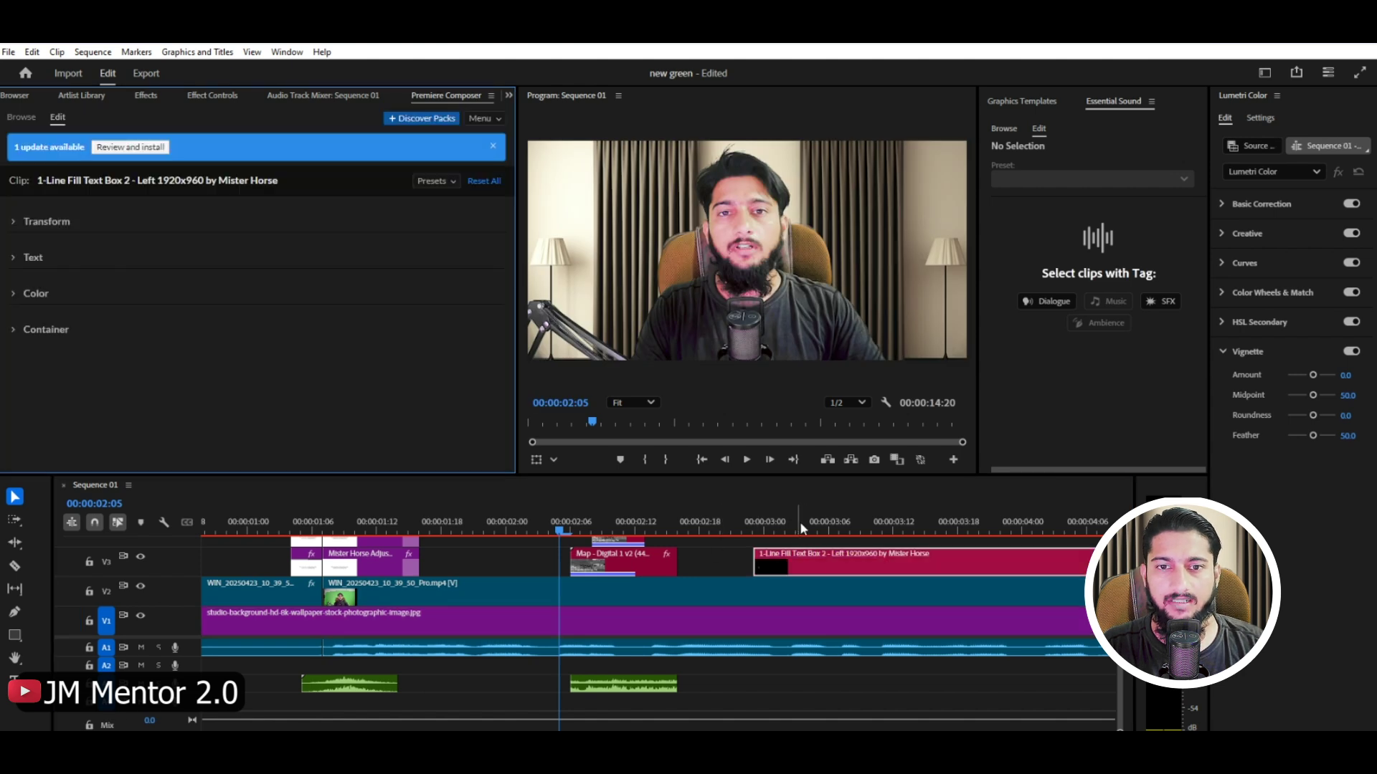
{"action": "left_click", "coordinate": [817, 528]}
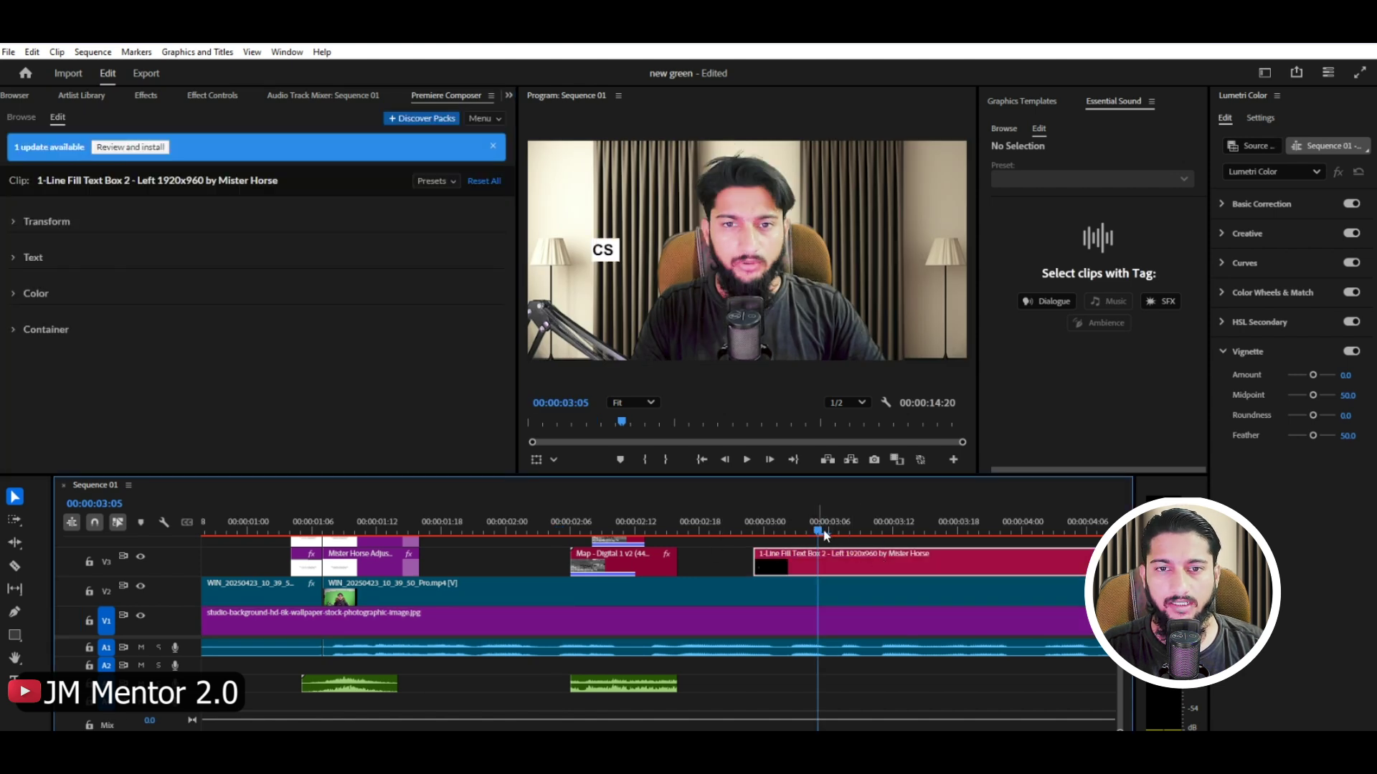
{"action": "left_click_drag", "start_coordinate": [823, 534], "coordinate": [947, 529]}
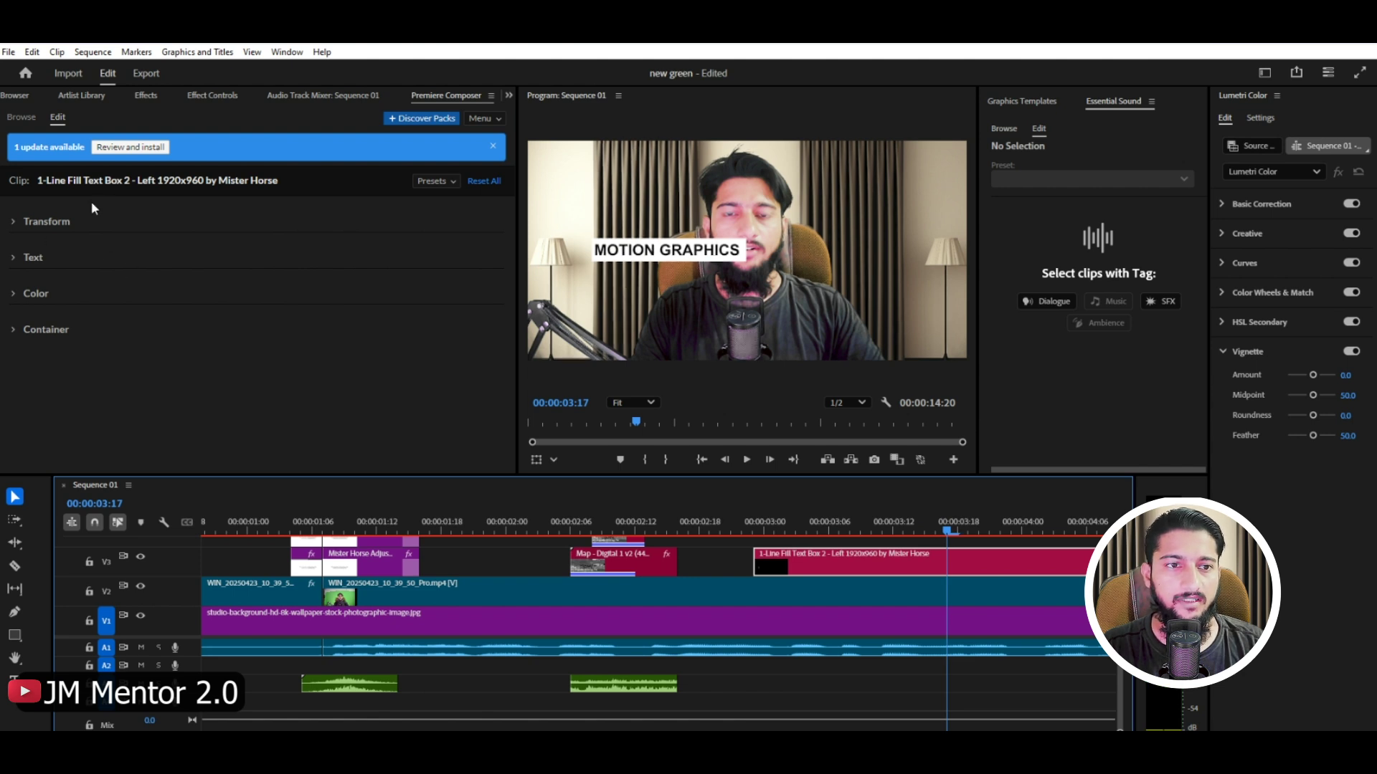
Step: Scale the text box to 80 and lower it to position 960, 673
{"action": "left_click", "coordinate": [14, 223]}
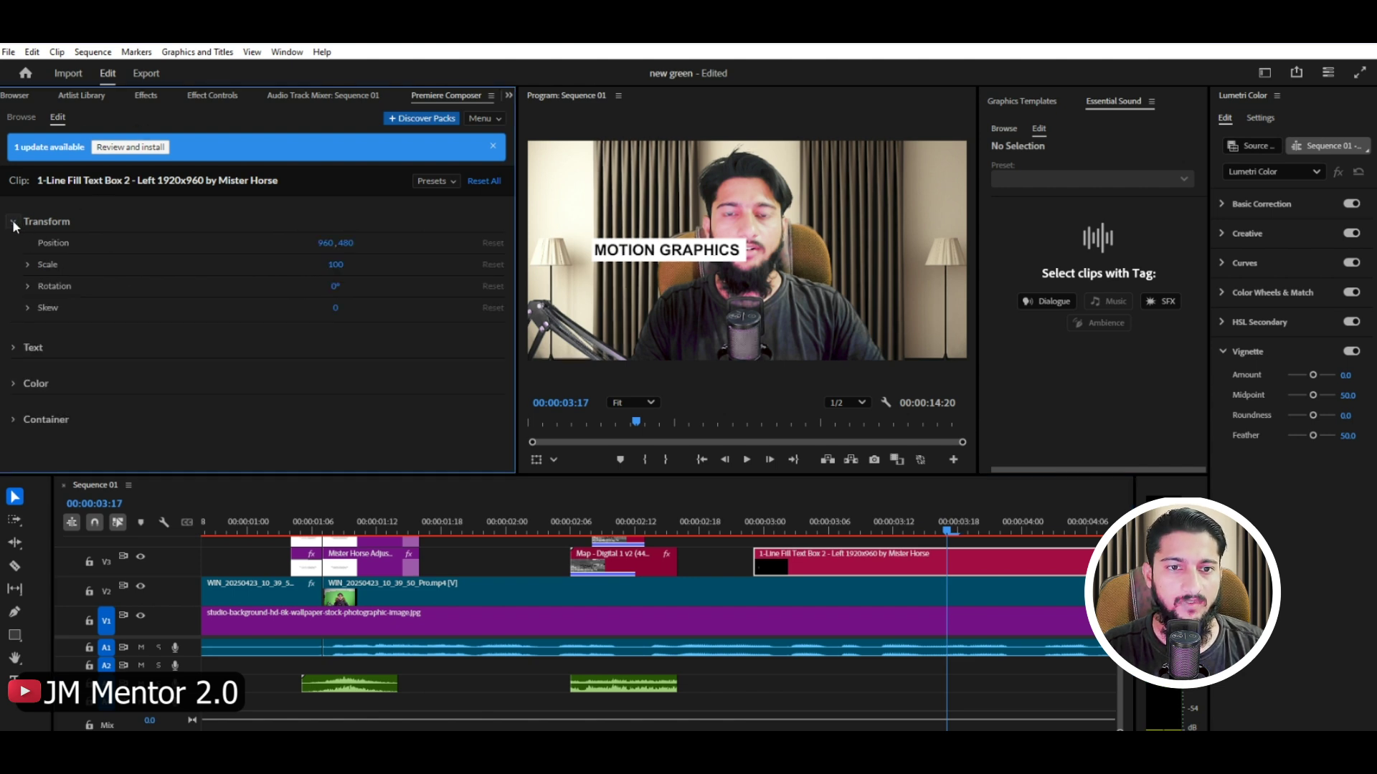
{"action": "left_click", "coordinate": [336, 265]}
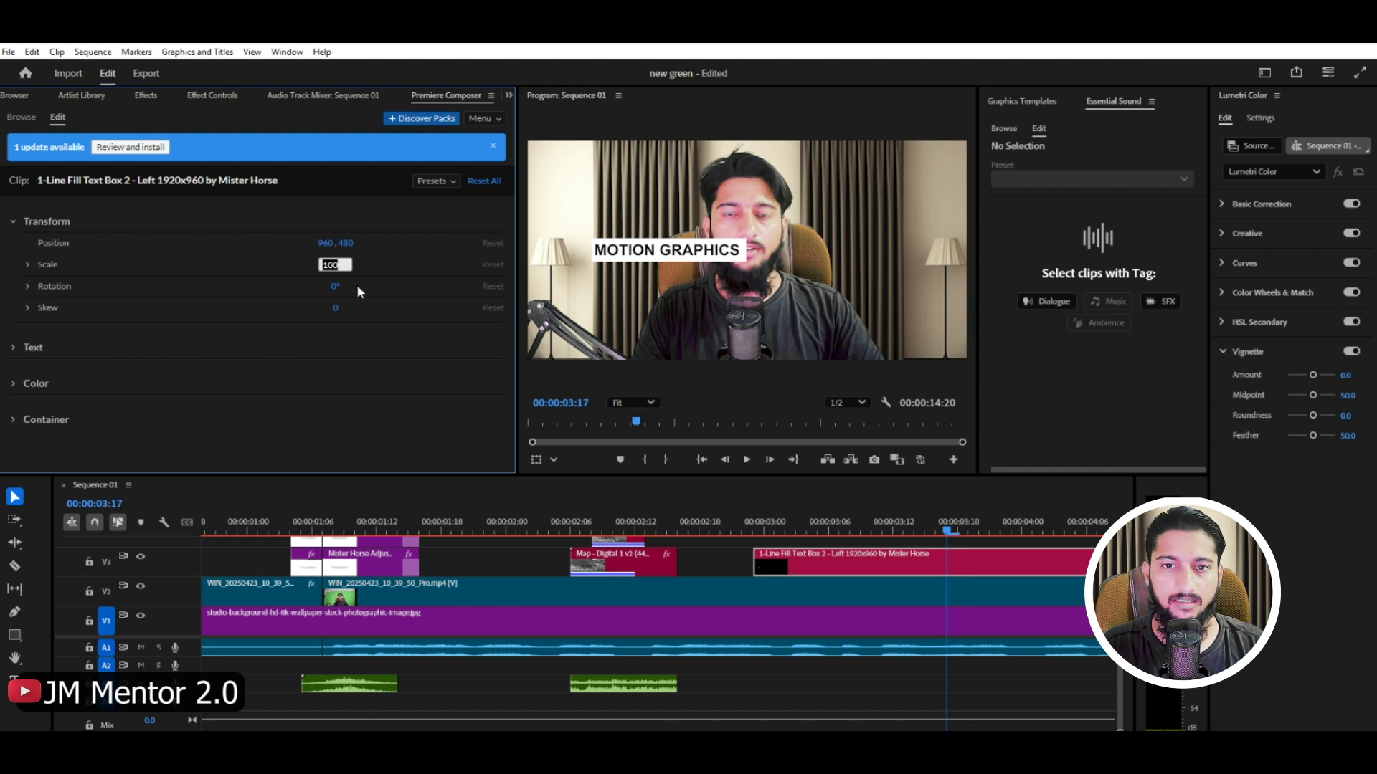
{"action": "type", "text": "80"}
{"action": "key", "text": "Return"}
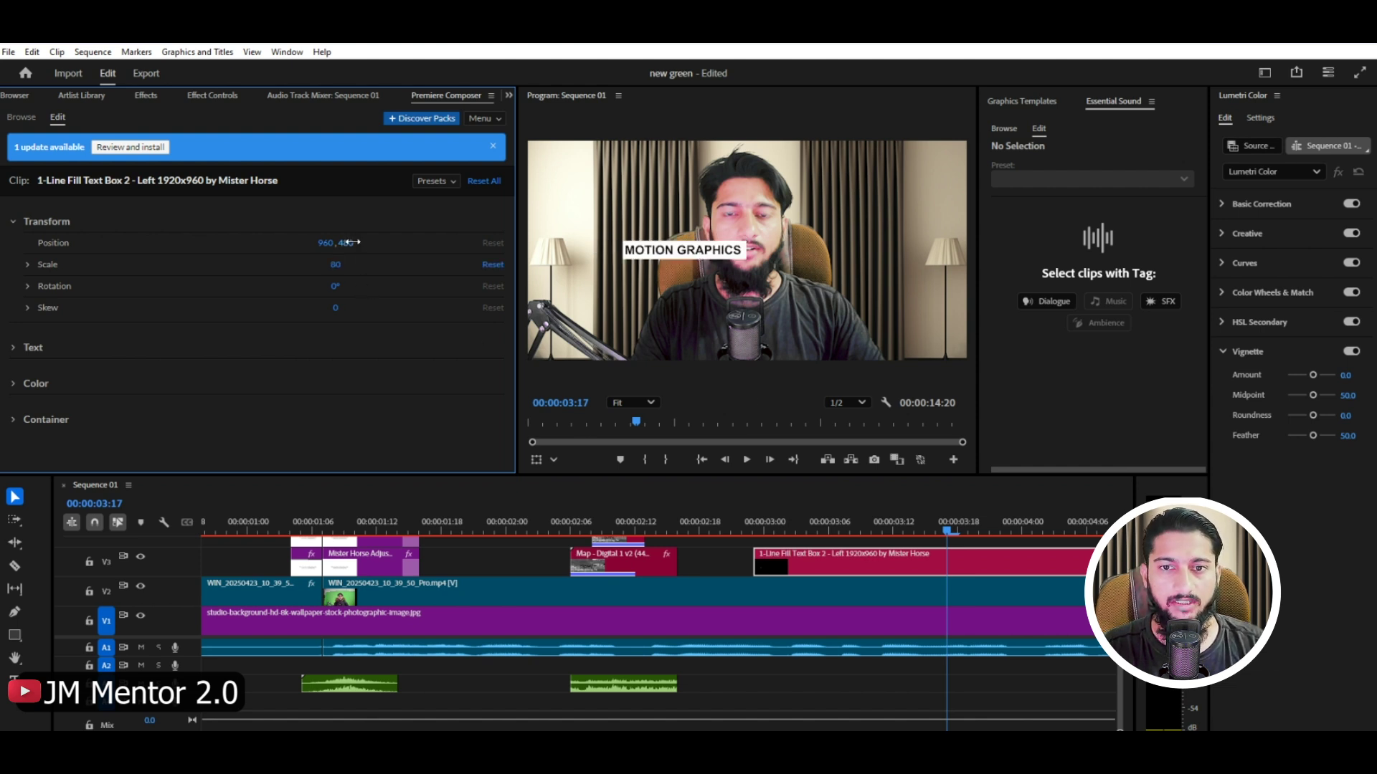
{"action": "left_click_drag", "start_coordinate": [351, 243], "coordinate": [510, 297]}
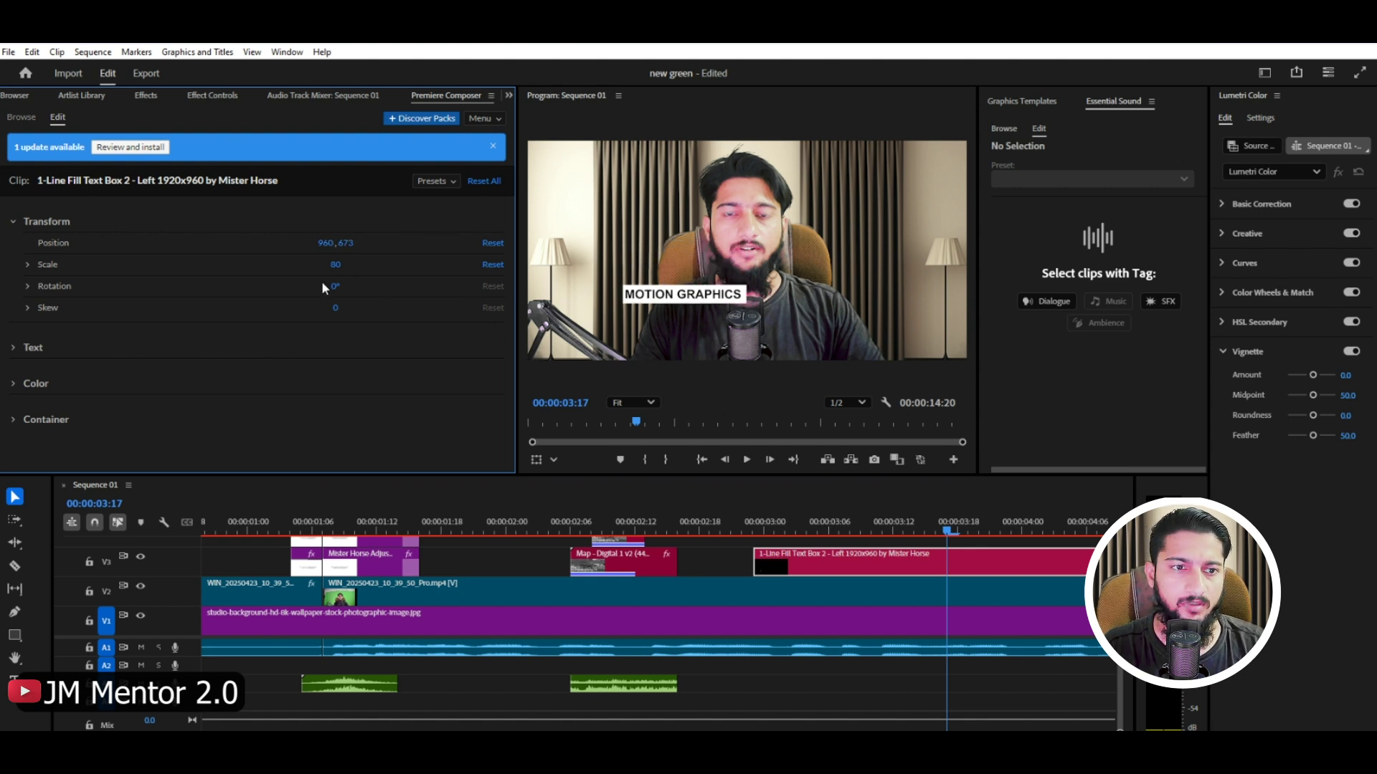
Step: Replace the text box's MOTION GRAPHICS wording with the presenter's first name
{"action": "left_click", "coordinate": [12, 347]}
{"action": "scroll", "coordinate": [145, 354], "scroll_direction": "down", "scroll_amount": 2}
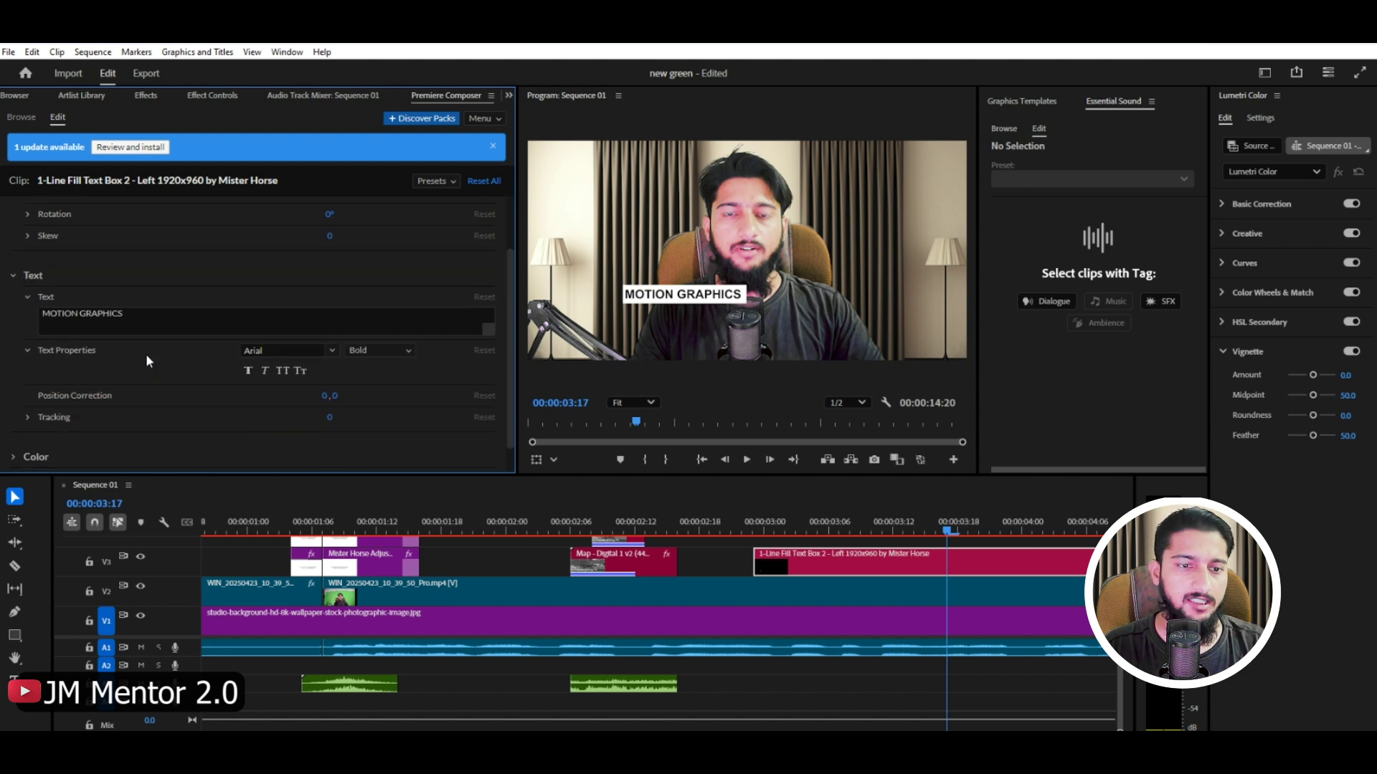
{"action": "left_click", "coordinate": [129, 314]}
{"action": "left_click_drag", "start_coordinate": [122, 313], "coordinate": [1, 318]}
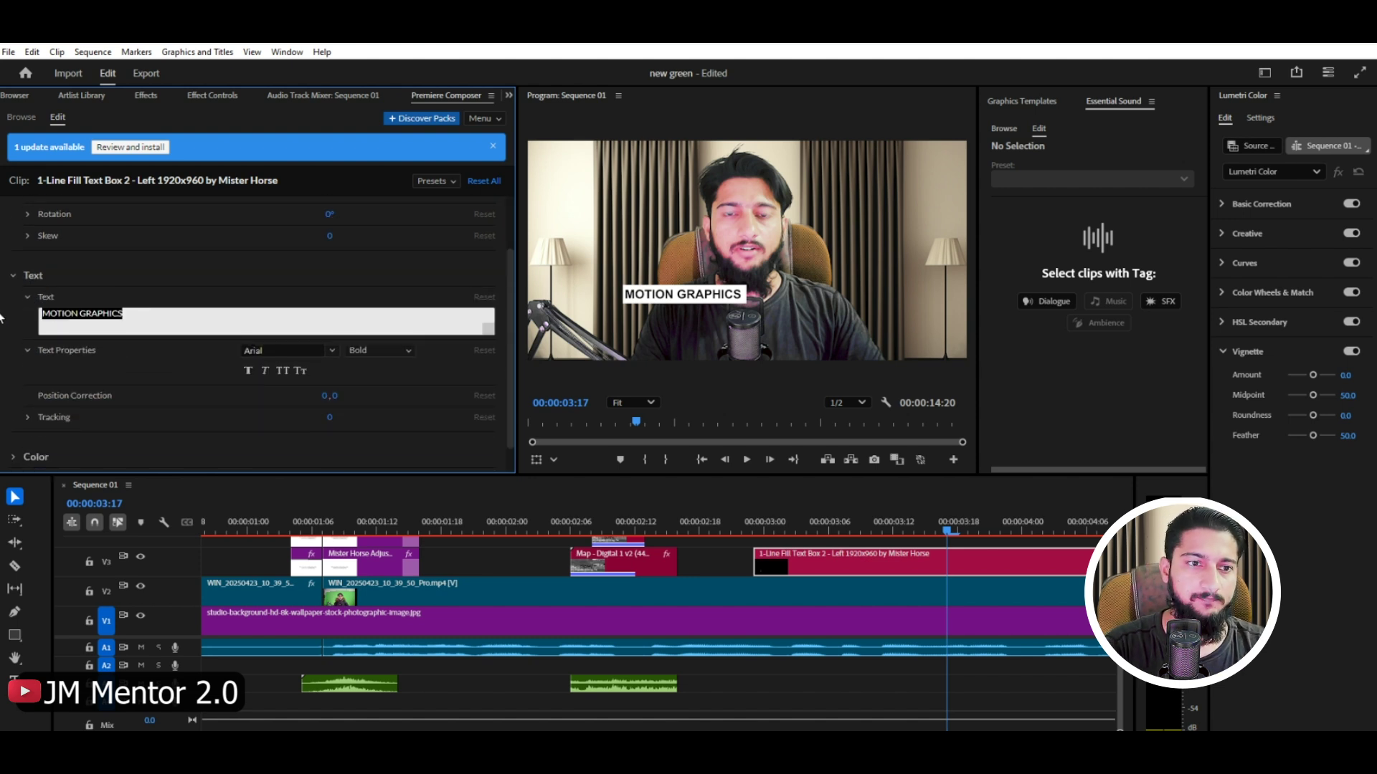
{"action": "type", "text": "Jahanziab"}
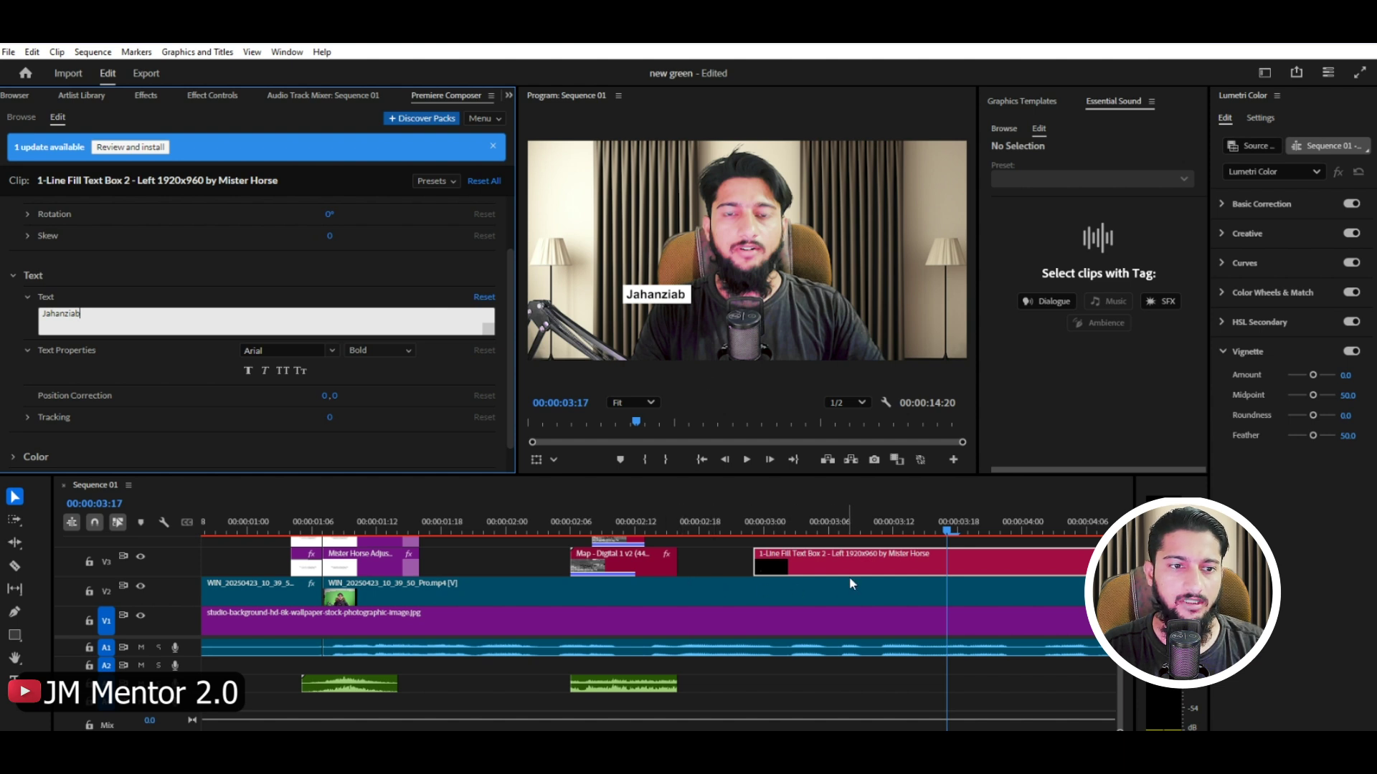
Step: Look through the text box's remaining Text, Color and Container settings
{"action": "left_click", "coordinate": [93, 411]}
{"action": "scroll", "coordinate": [96, 403], "scroll_direction": "down", "scroll_amount": 1}
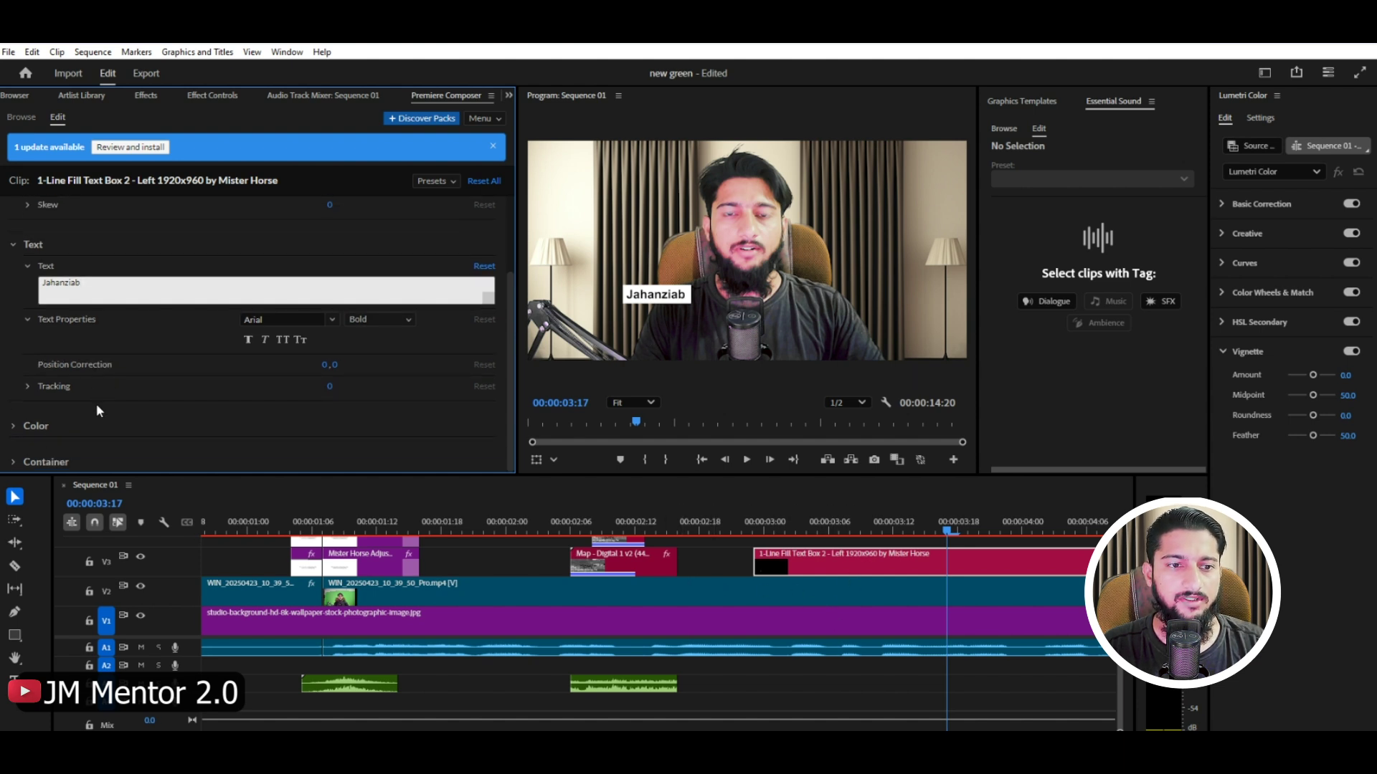
{"action": "scroll", "coordinate": [108, 373], "scroll_direction": "down", "scroll_amount": 1}
{"action": "scroll", "coordinate": [83, 424], "scroll_direction": "down", "scroll_amount": 1}
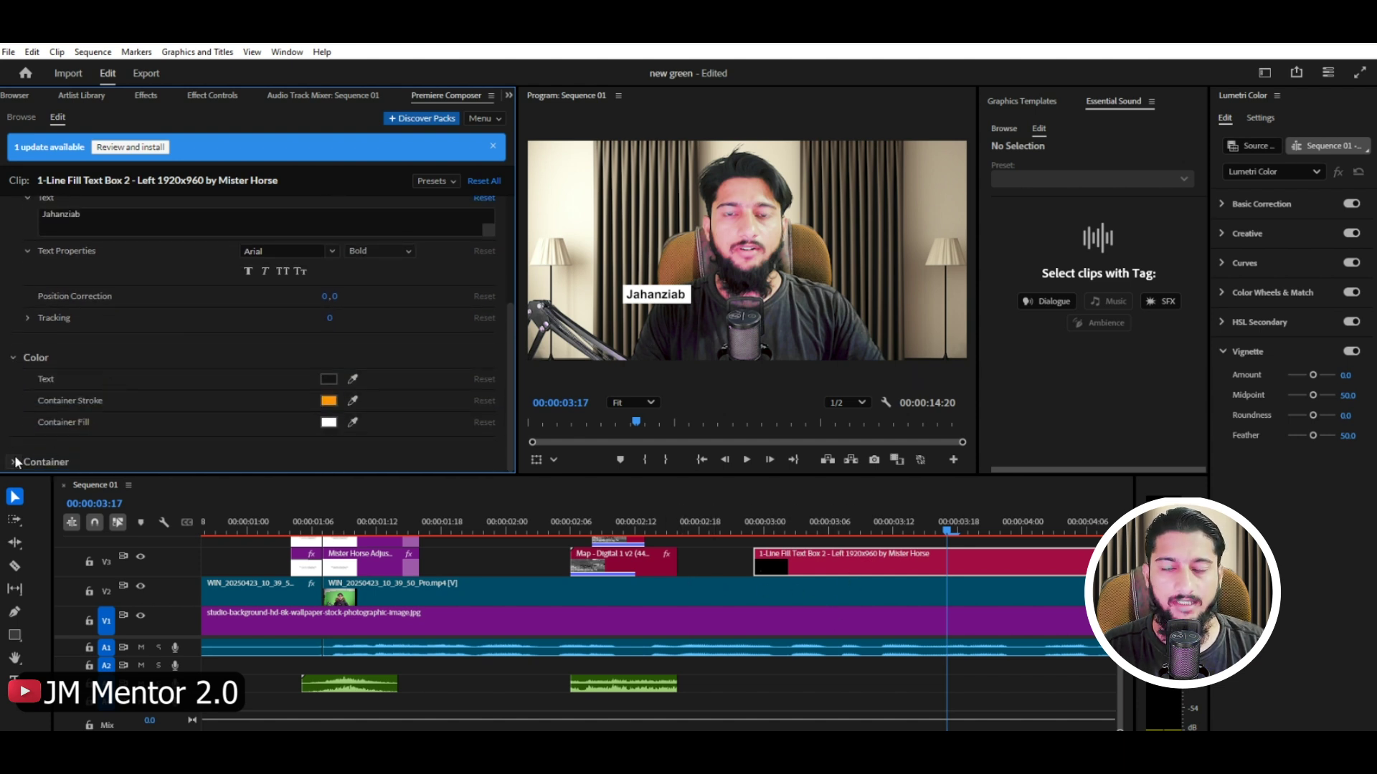
{"action": "scroll", "coordinate": [131, 406], "scroll_direction": "down", "scroll_amount": 2}
{"action": "scroll", "coordinate": [179, 410], "scroll_direction": "up", "scroll_amount": 5}
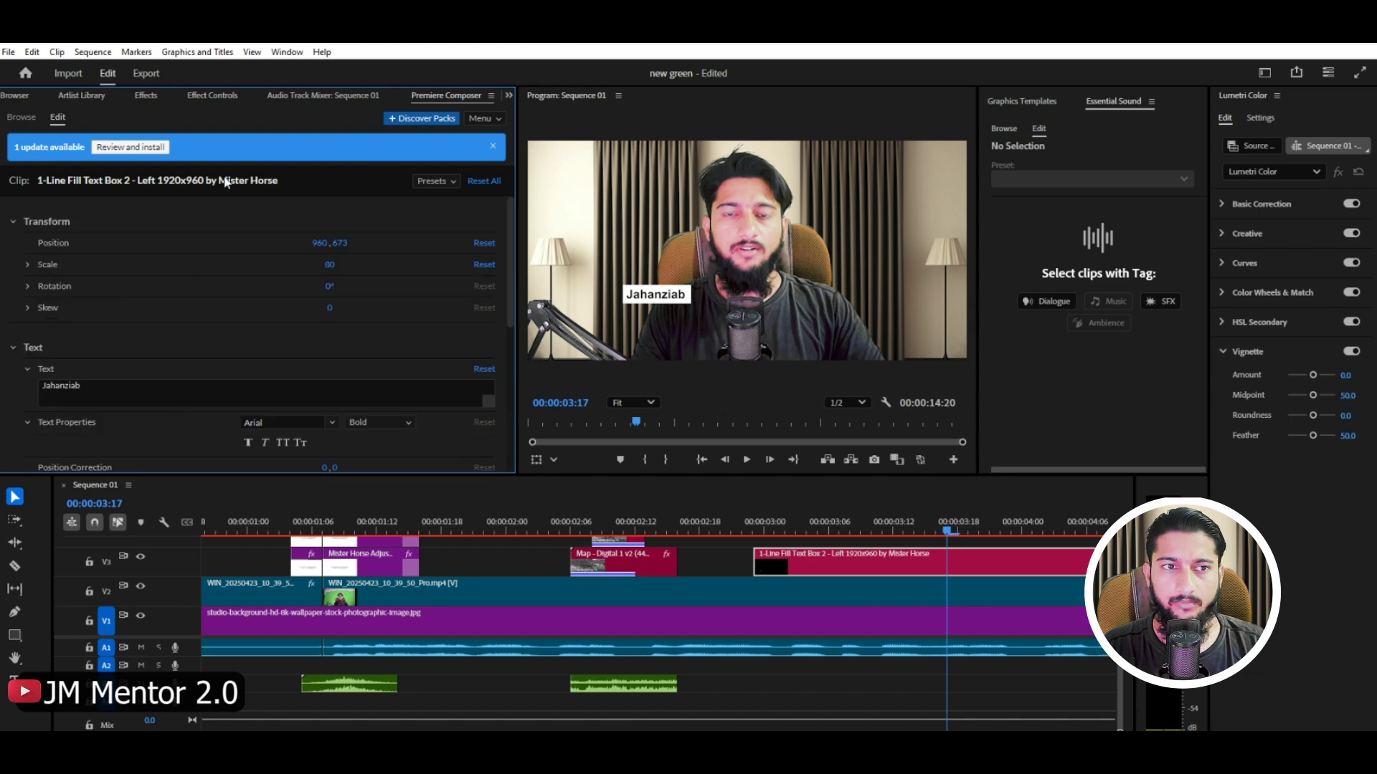
Step: Add one of the Starter Pack's Position text presets from Text Presets to the timeline after the text box clip
{"action": "left_click", "coordinate": [20, 118]}
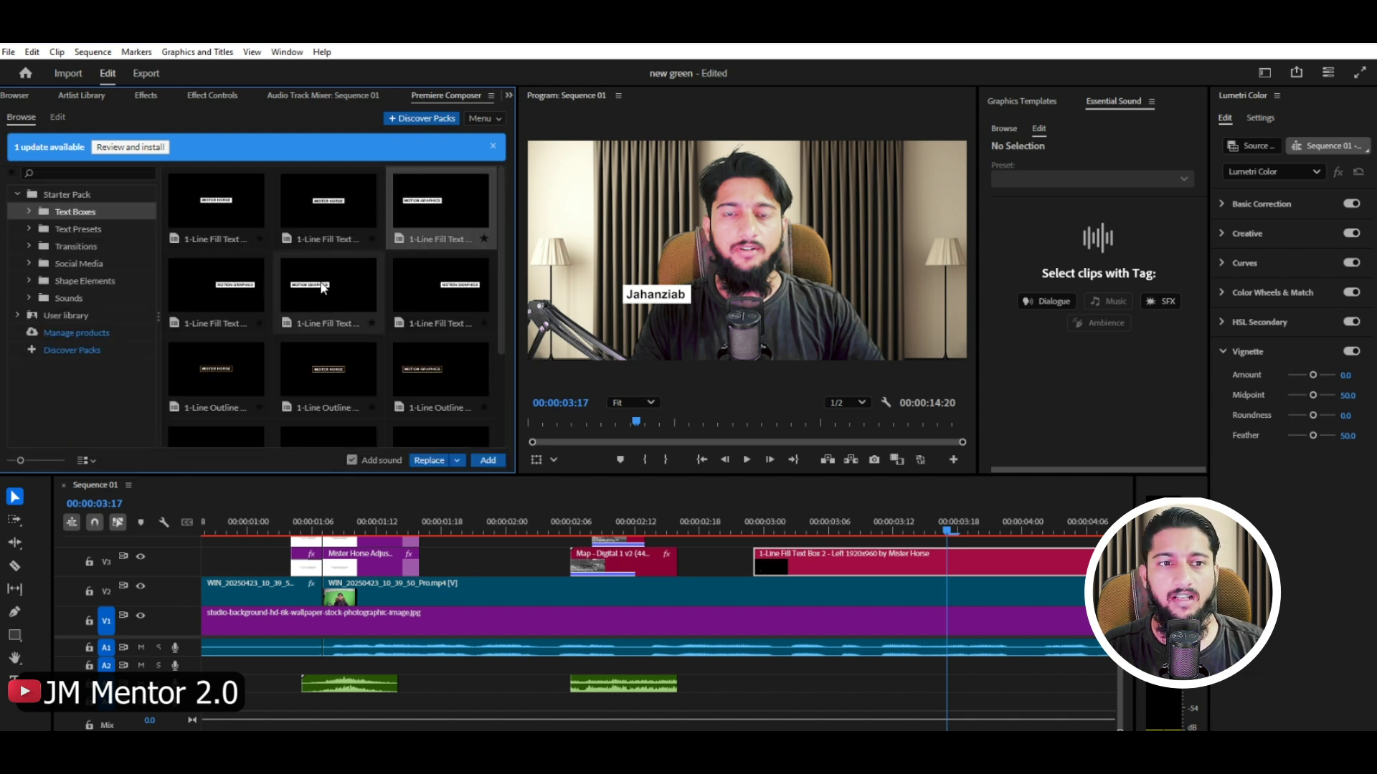
{"action": "left_click", "coordinate": [63, 229]}
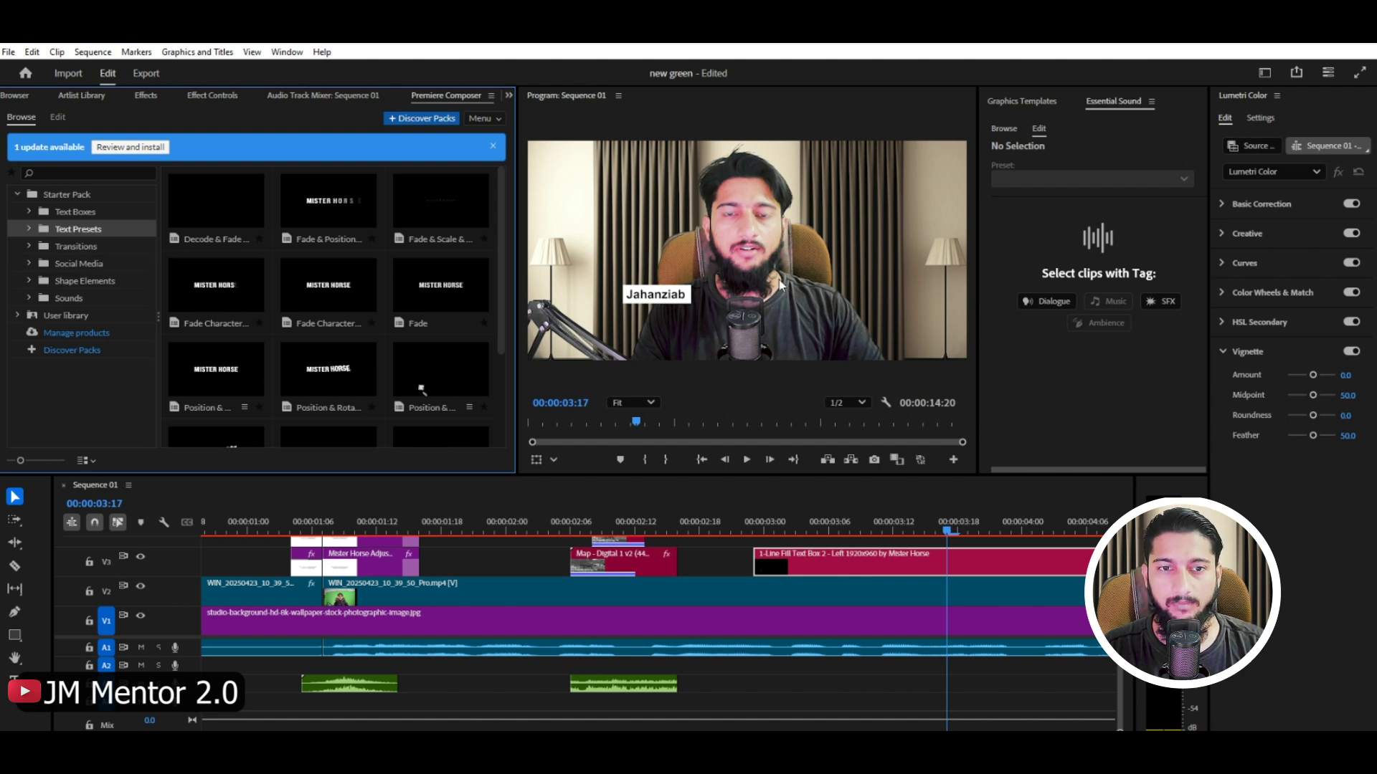
{"action": "scroll", "coordinate": [431, 324], "scroll_direction": "down", "scroll_amount": 2}
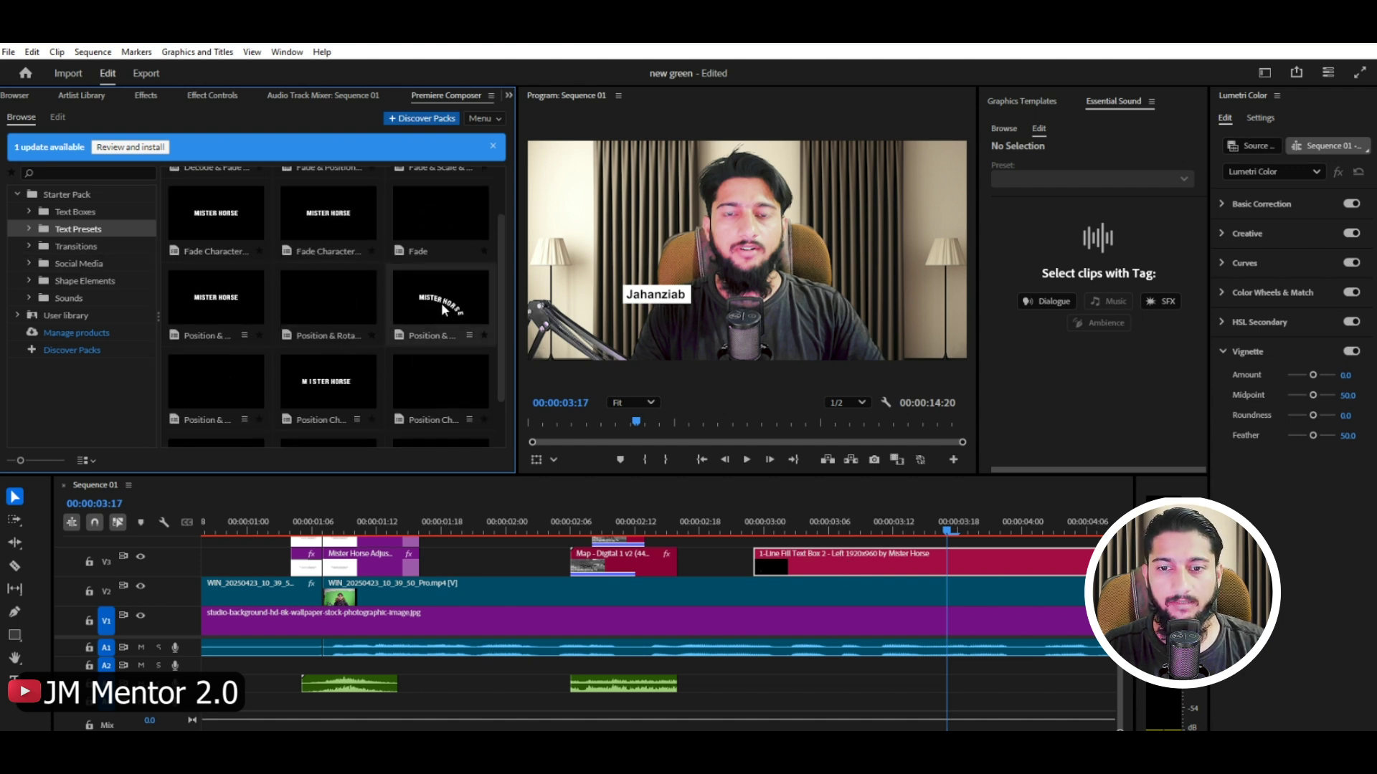
{"action": "key", "text": "minus"}
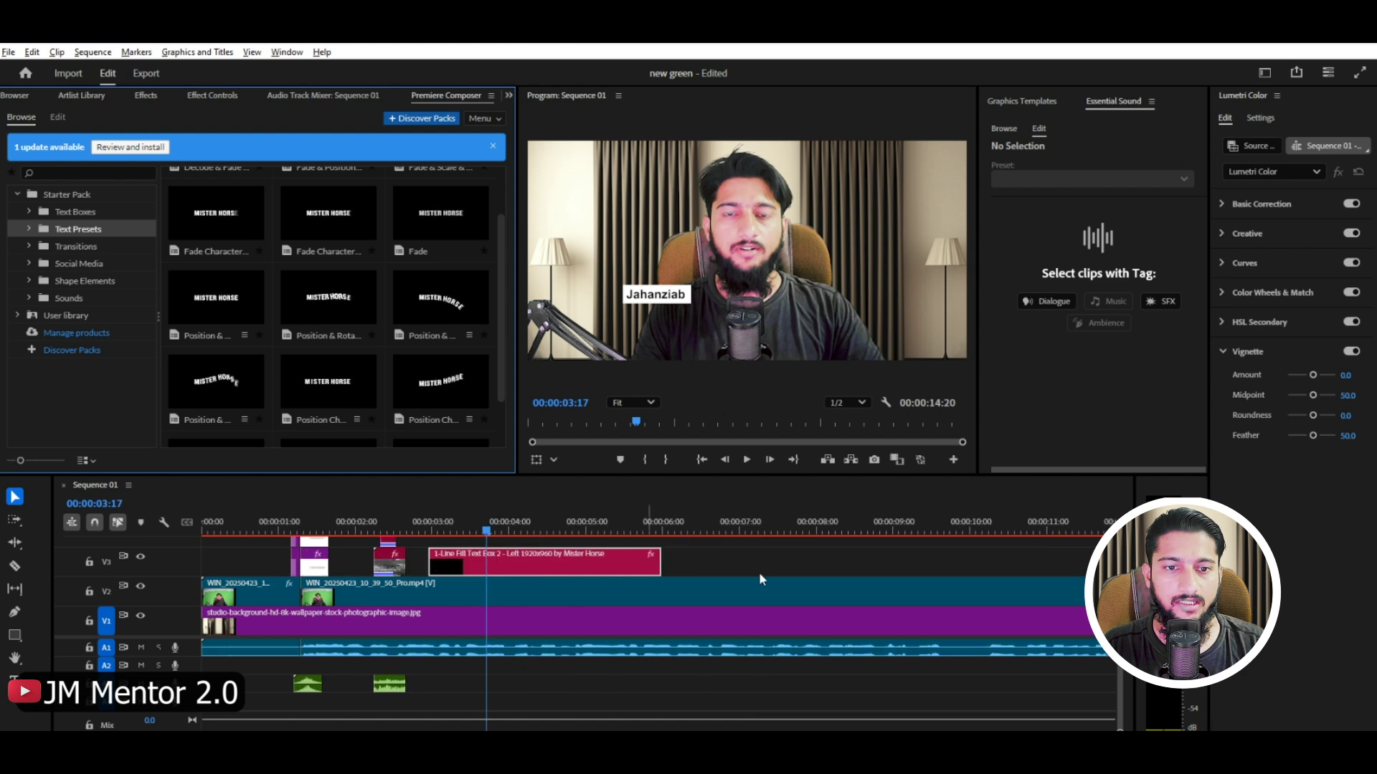
{"action": "left_click_drag", "start_coordinate": [441, 394], "coordinate": [973, 534]}
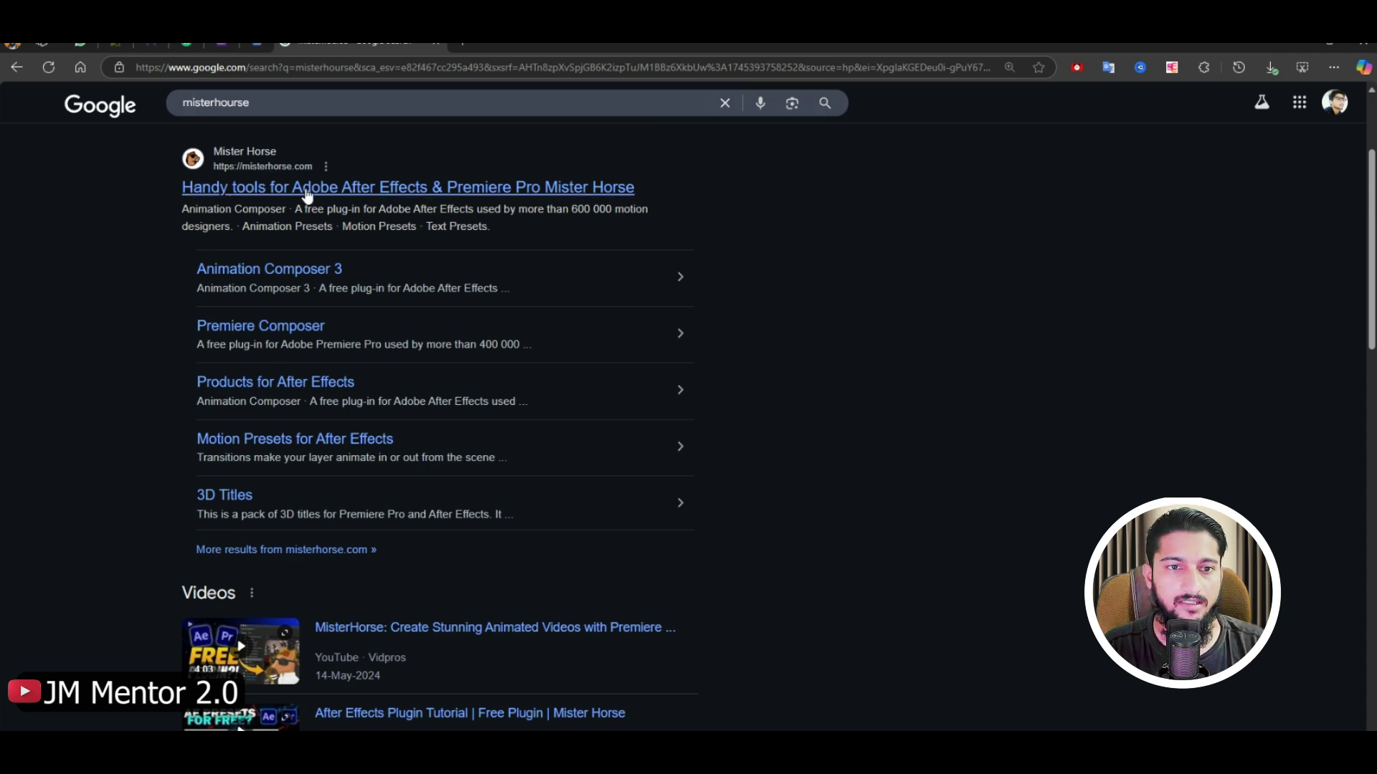
Step: In the browser, open the Mister Horse website from the search results and go to its products for Premiere Pro
{"action": "left_click", "coordinate": [608, 194]}
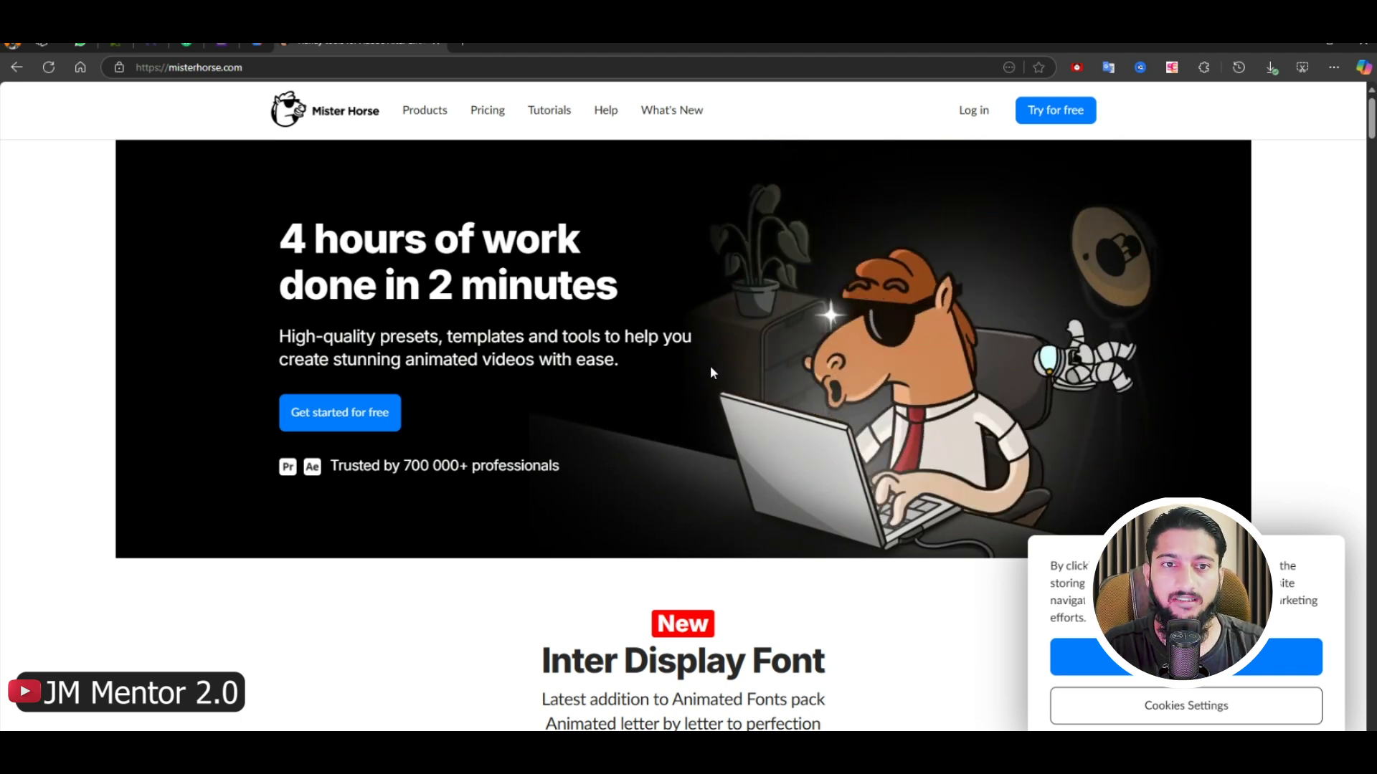
{"action": "mouse_move", "coordinate": [424, 113]}
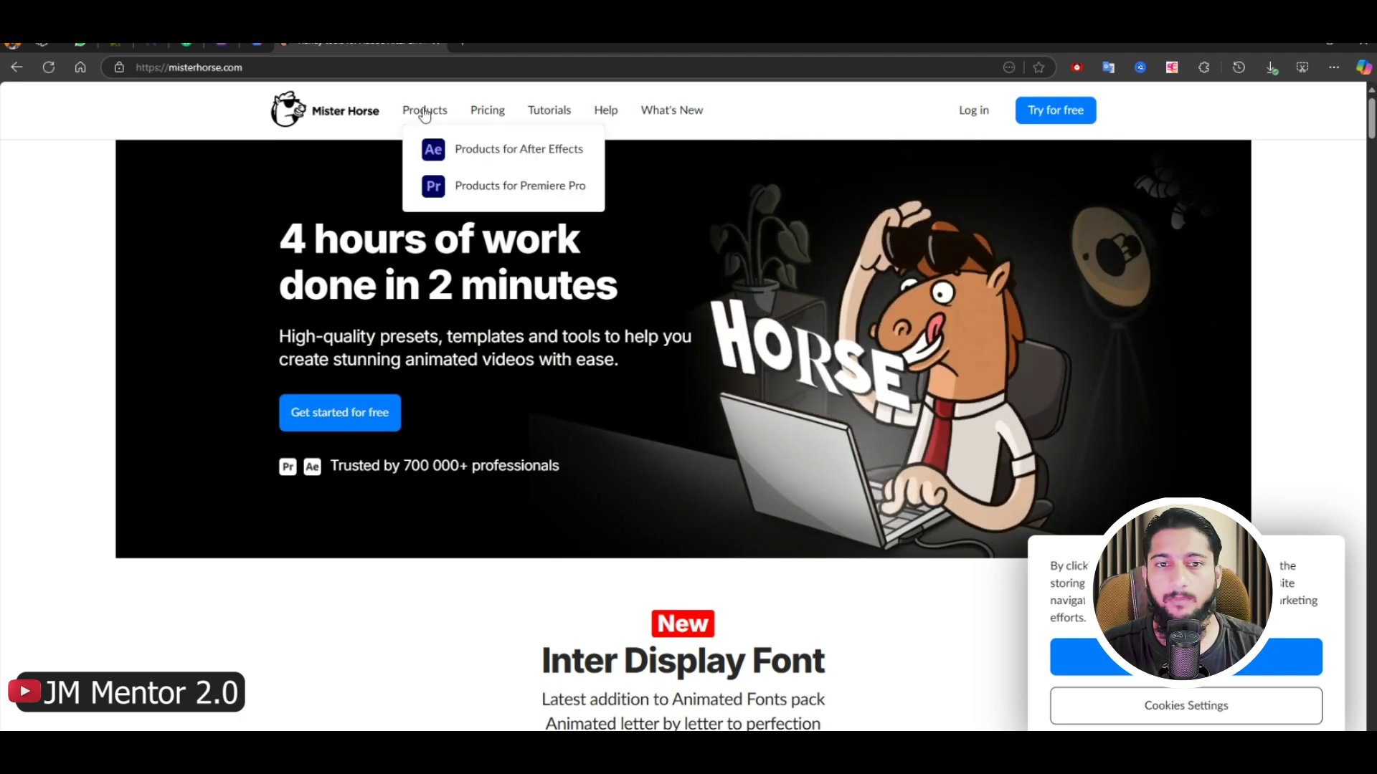
{"action": "left_click", "coordinate": [518, 186]}
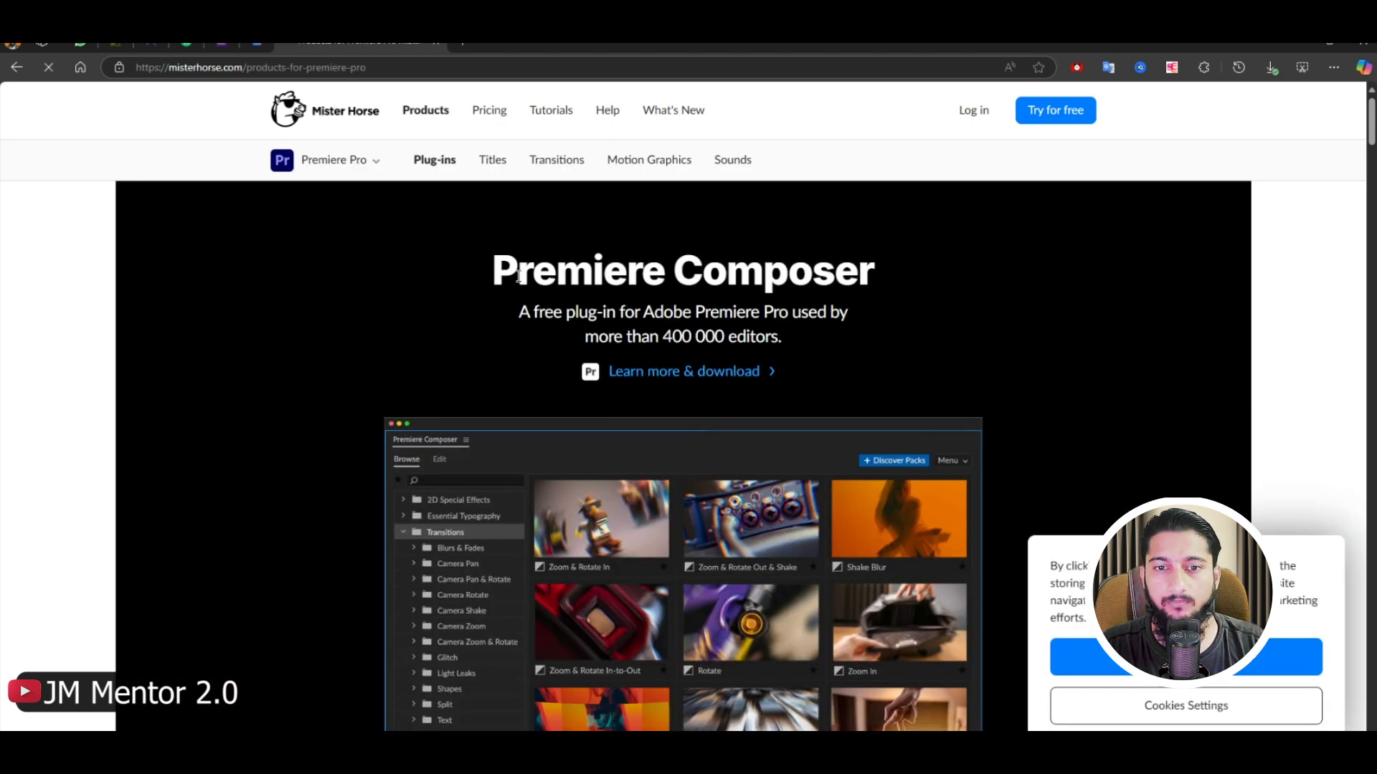
Step: Look through the Premiere Pro products page, from Premiere Composer and Text Presets through the titles, fonts, counters and transitions to 2D Special Effects
{"action": "scroll", "coordinate": [693, 279], "scroll_direction": "down", "scroll_amount": 1}
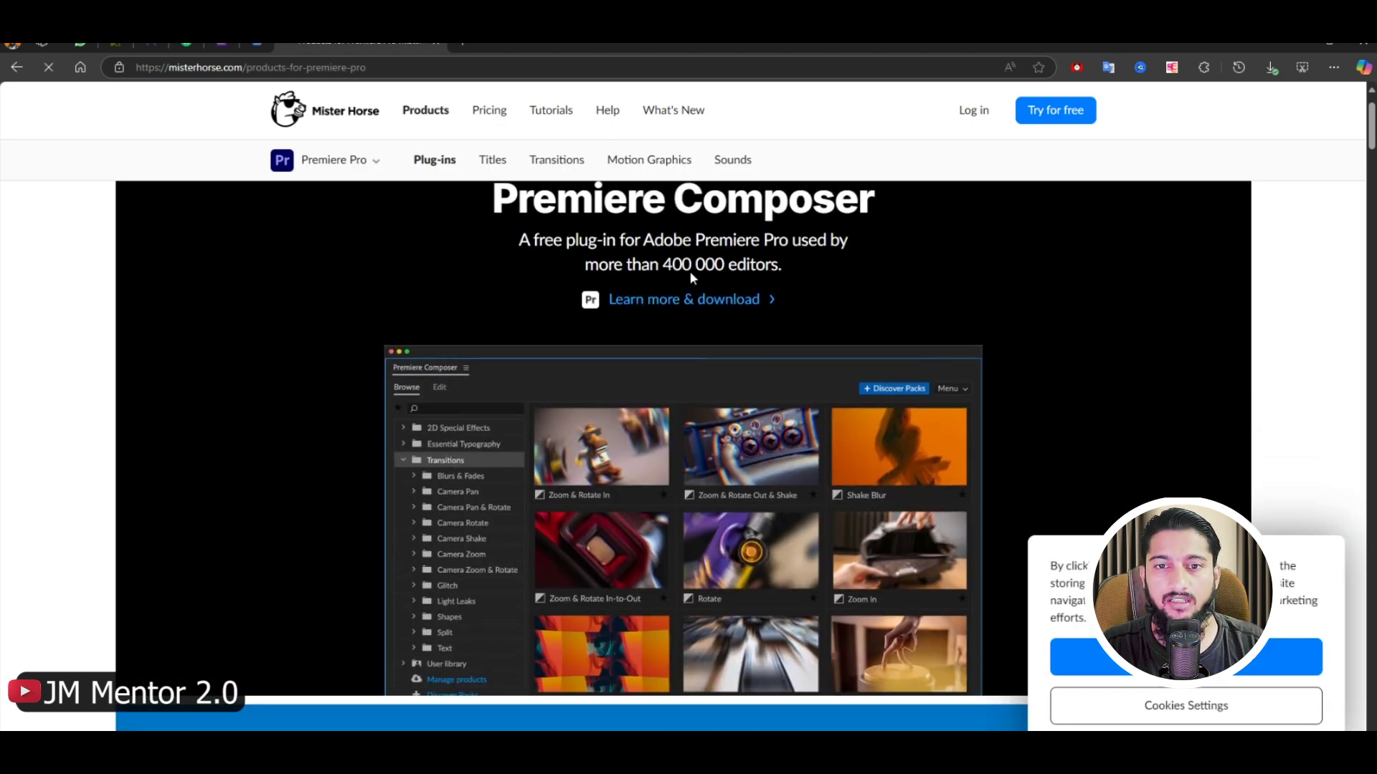
{"action": "left_click_drag", "start_coordinate": [664, 265], "coordinate": [725, 264]}
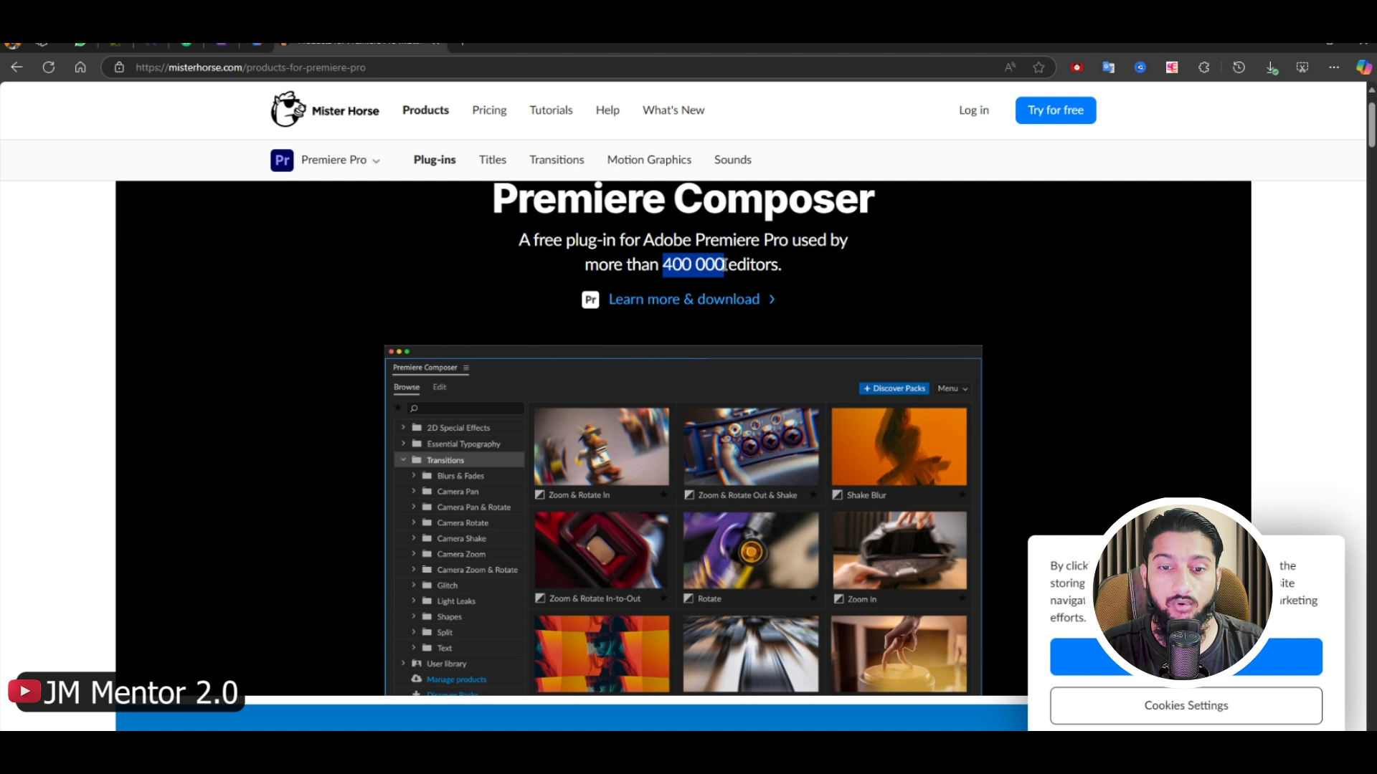
{"action": "scroll", "coordinate": [837, 330], "scroll_direction": "down", "scroll_amount": 7}
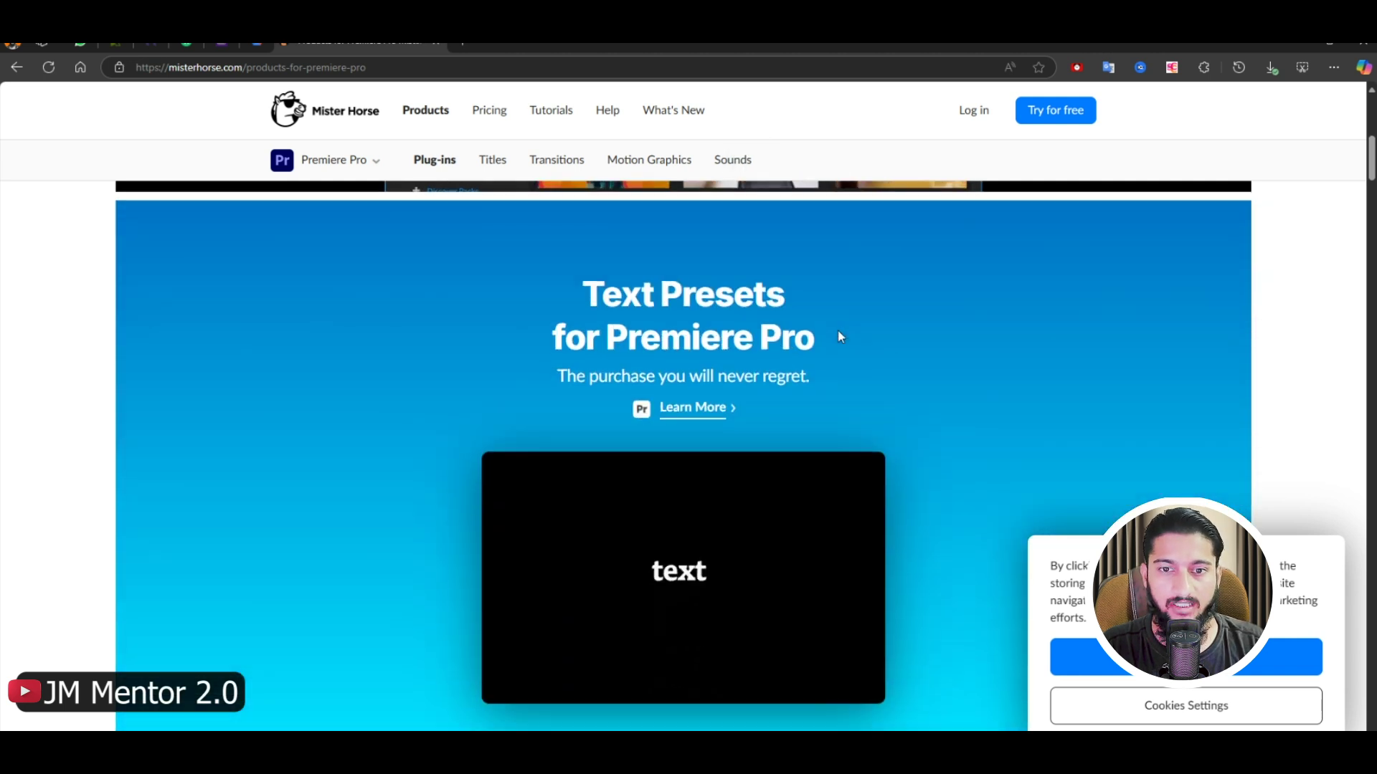
{"action": "scroll", "coordinate": [838, 331], "scroll_direction": "down", "scroll_amount": 2}
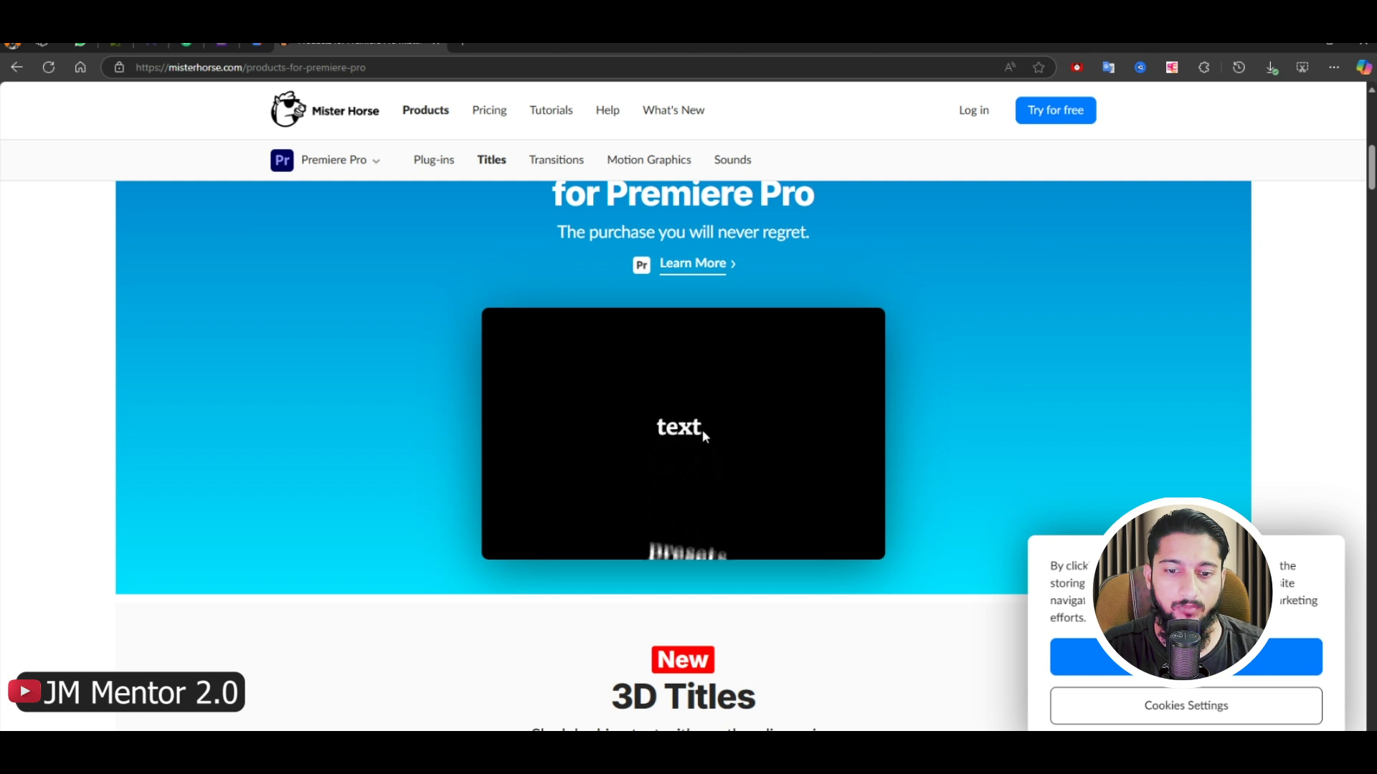
{"action": "scroll", "coordinate": [802, 471], "scroll_direction": "down", "scroll_amount": 6}
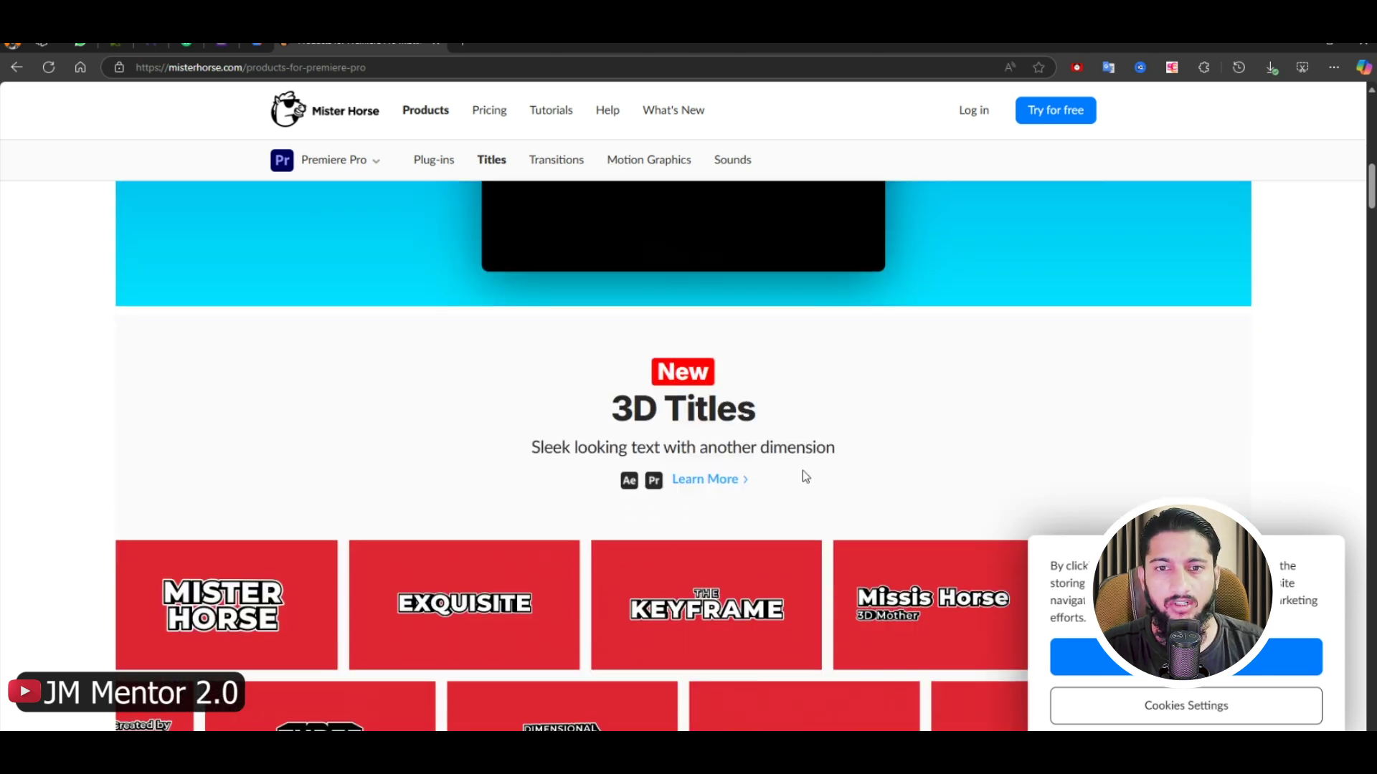
{"action": "scroll", "coordinate": [725, 410], "scroll_direction": "up", "scroll_amount": 1}
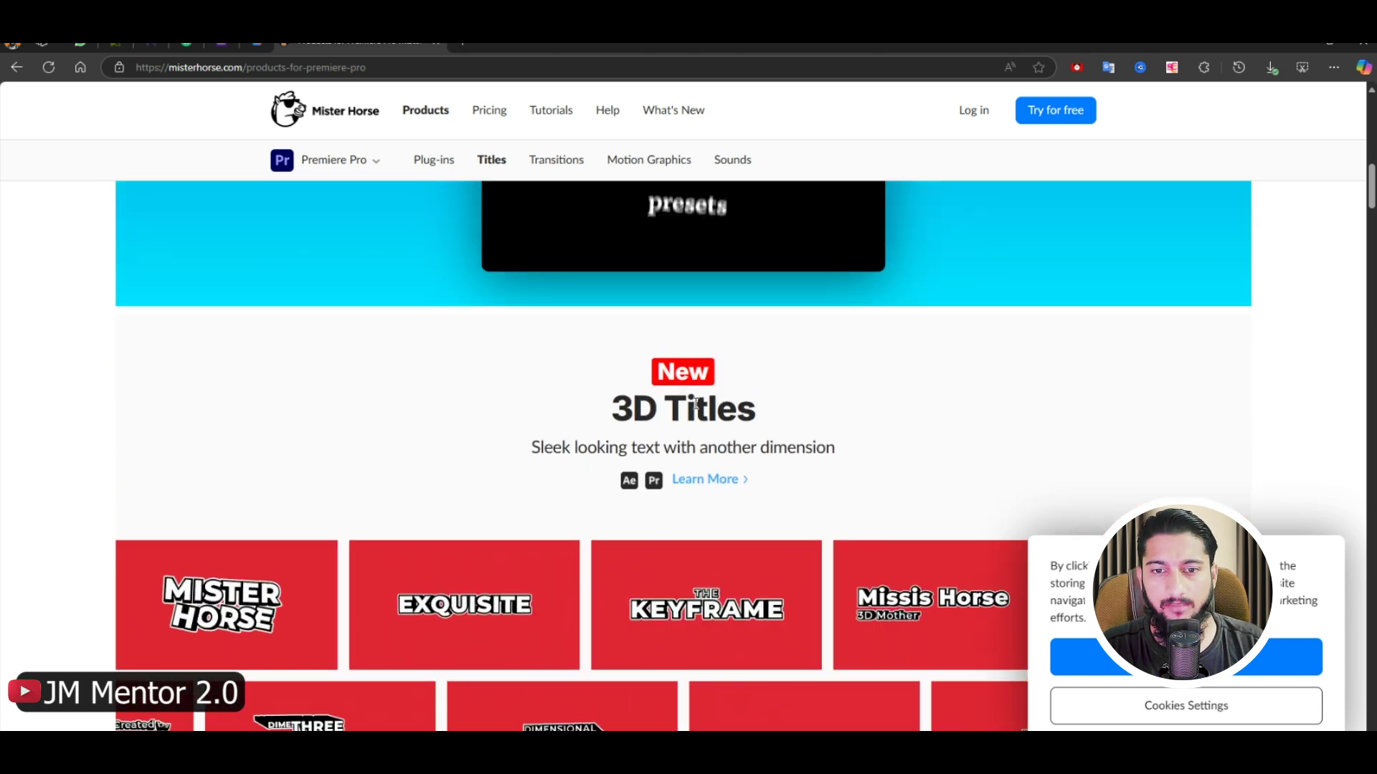
{"action": "scroll", "coordinate": [644, 429], "scroll_direction": "down", "scroll_amount": 3}
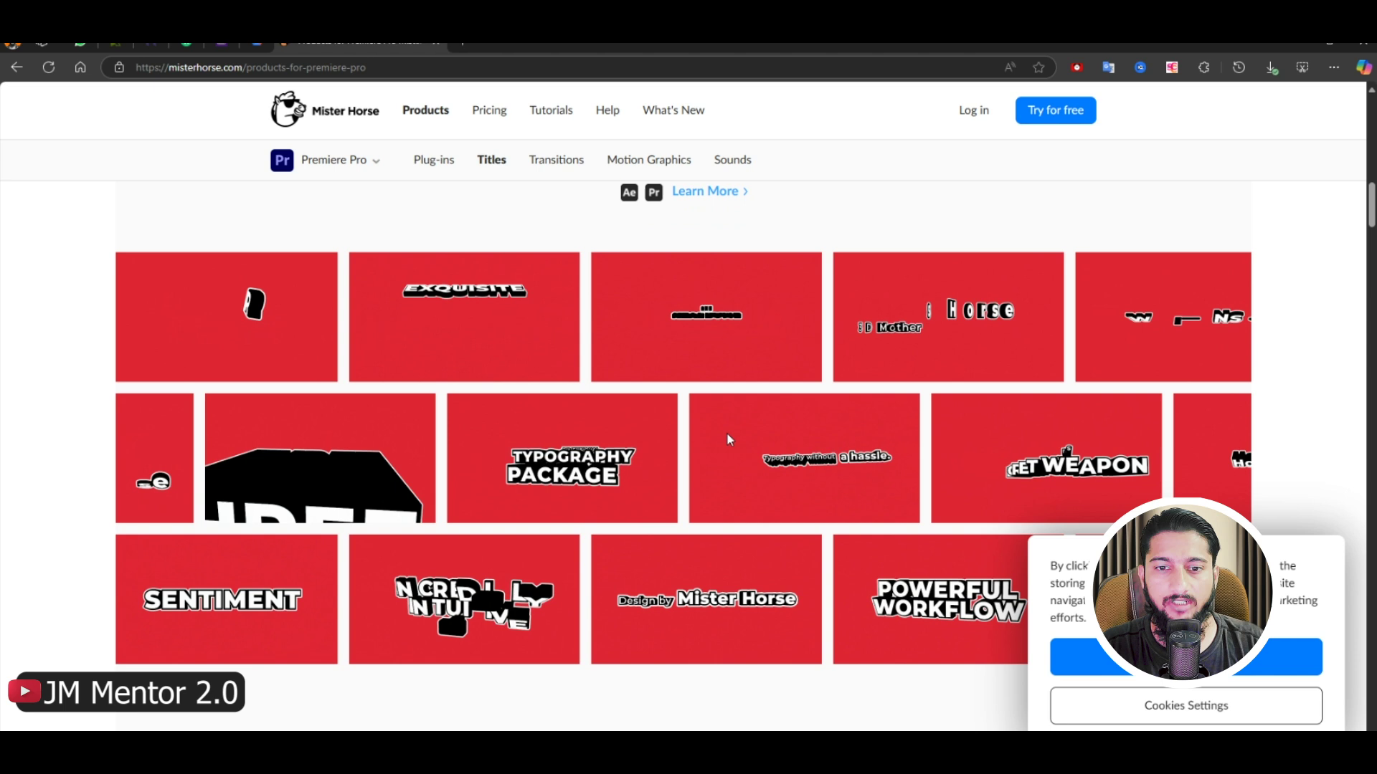
{"action": "scroll", "coordinate": [727, 430], "scroll_direction": "down", "scroll_amount": 3}
{"action": "scroll", "coordinate": [727, 427], "scroll_direction": "down", "scroll_amount": 4}
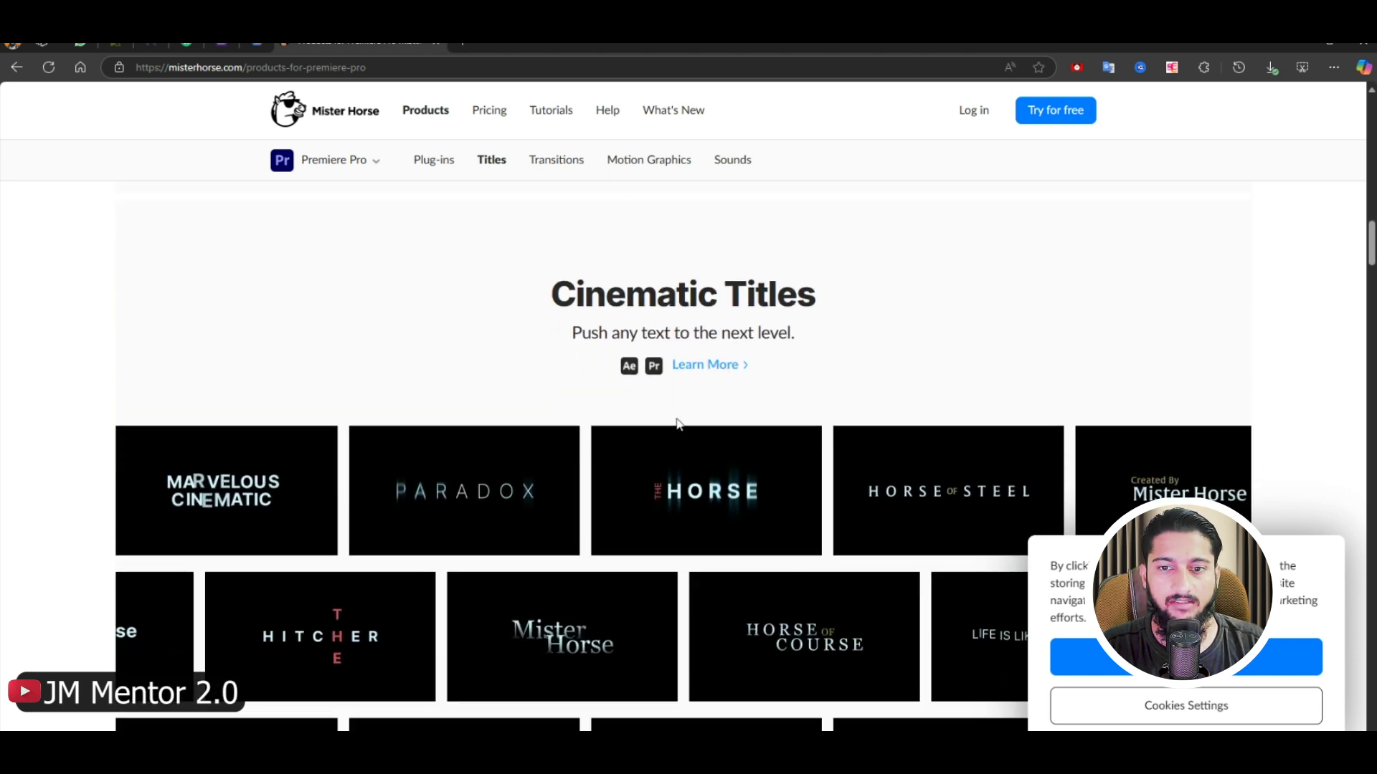
{"action": "scroll", "coordinate": [758, 406], "scroll_direction": "down", "scroll_amount": 3}
{"action": "scroll", "coordinate": [689, 394], "scroll_direction": "down", "scroll_amount": 8}
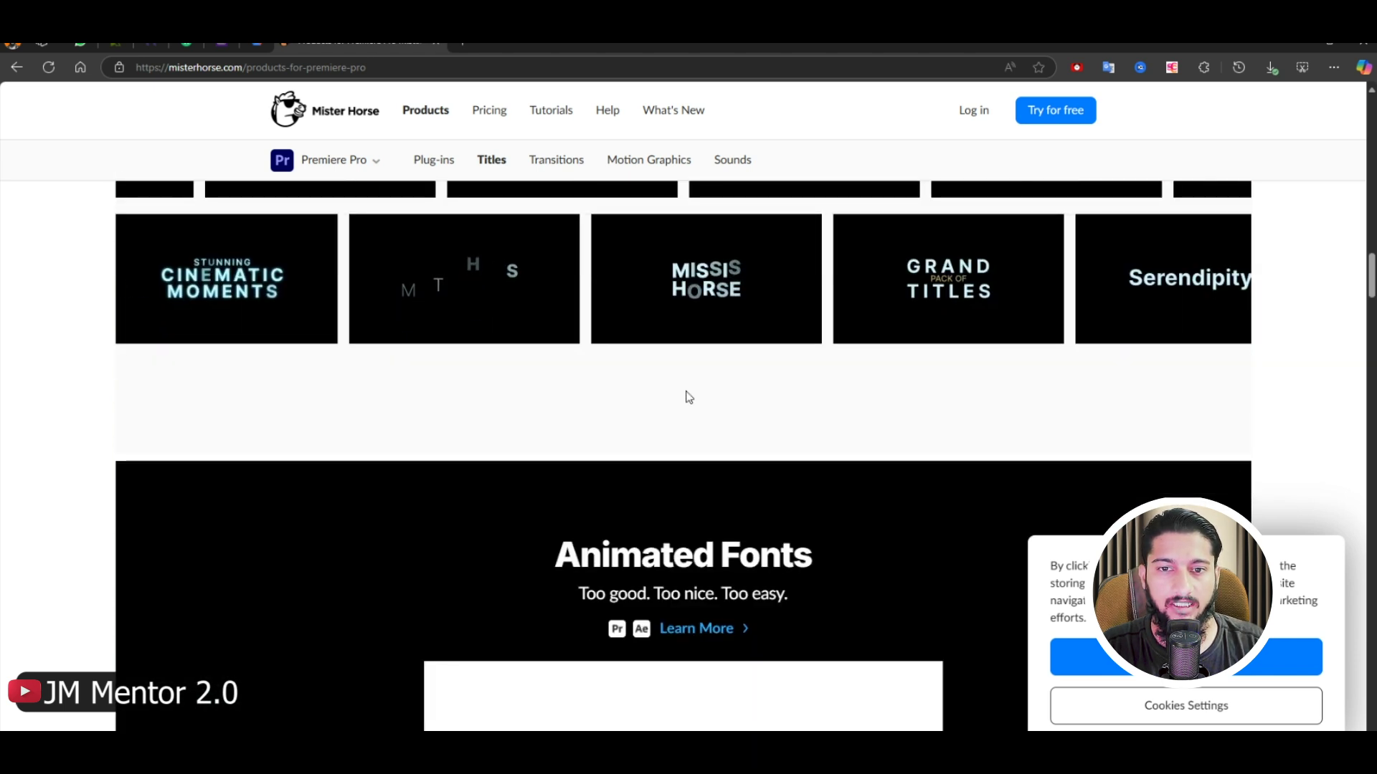
{"action": "scroll", "coordinate": [705, 406], "scroll_direction": "down", "scroll_amount": 9}
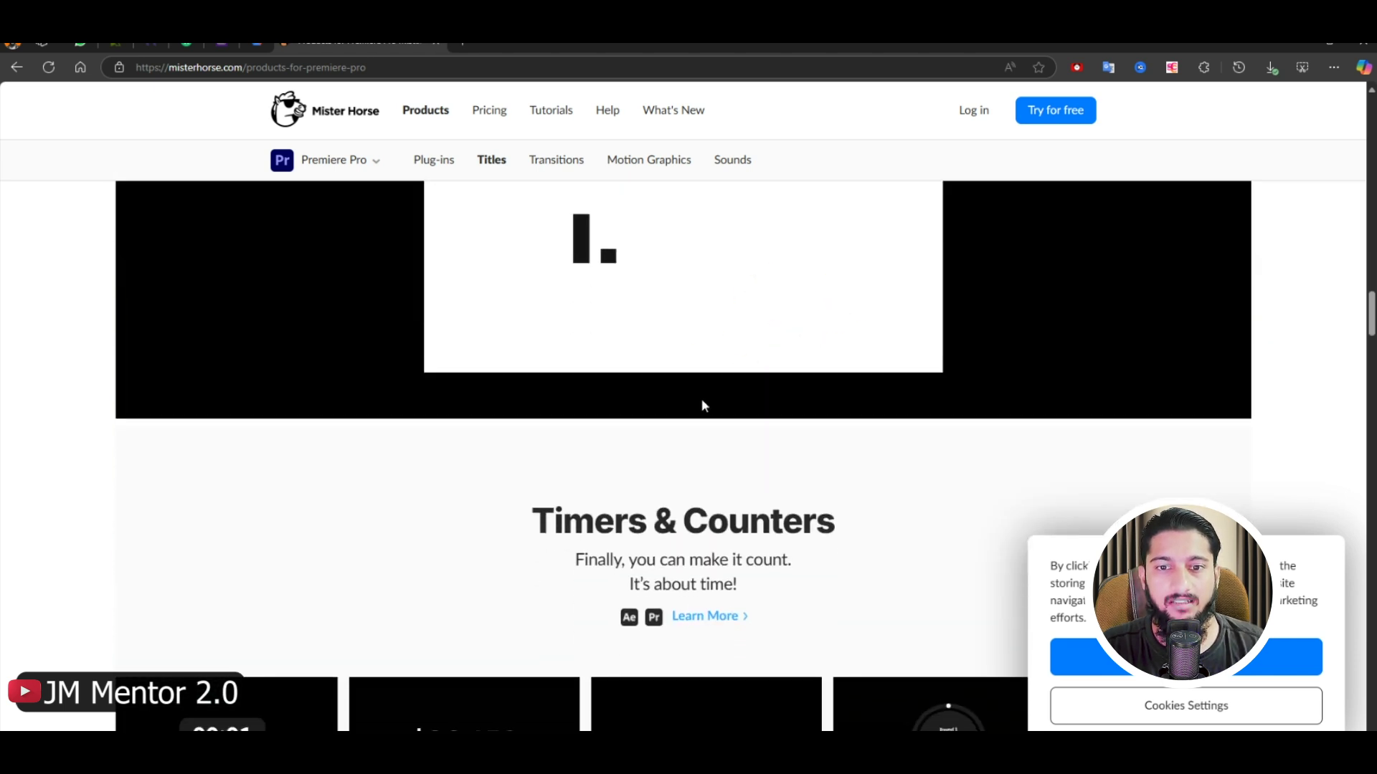
{"action": "scroll", "coordinate": [701, 406], "scroll_direction": "down", "scroll_amount": 10}
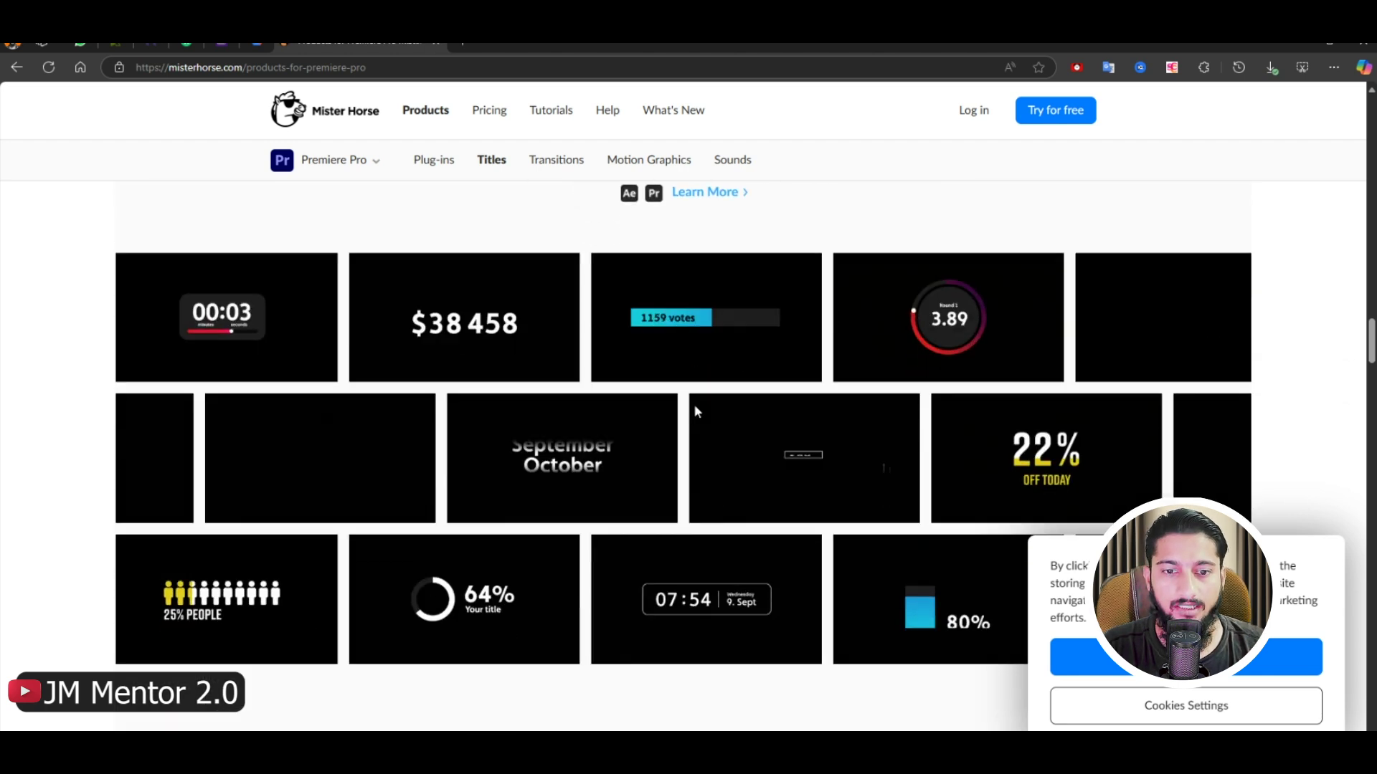
{"action": "scroll", "coordinate": [694, 406], "scroll_direction": "down", "scroll_amount": 20}
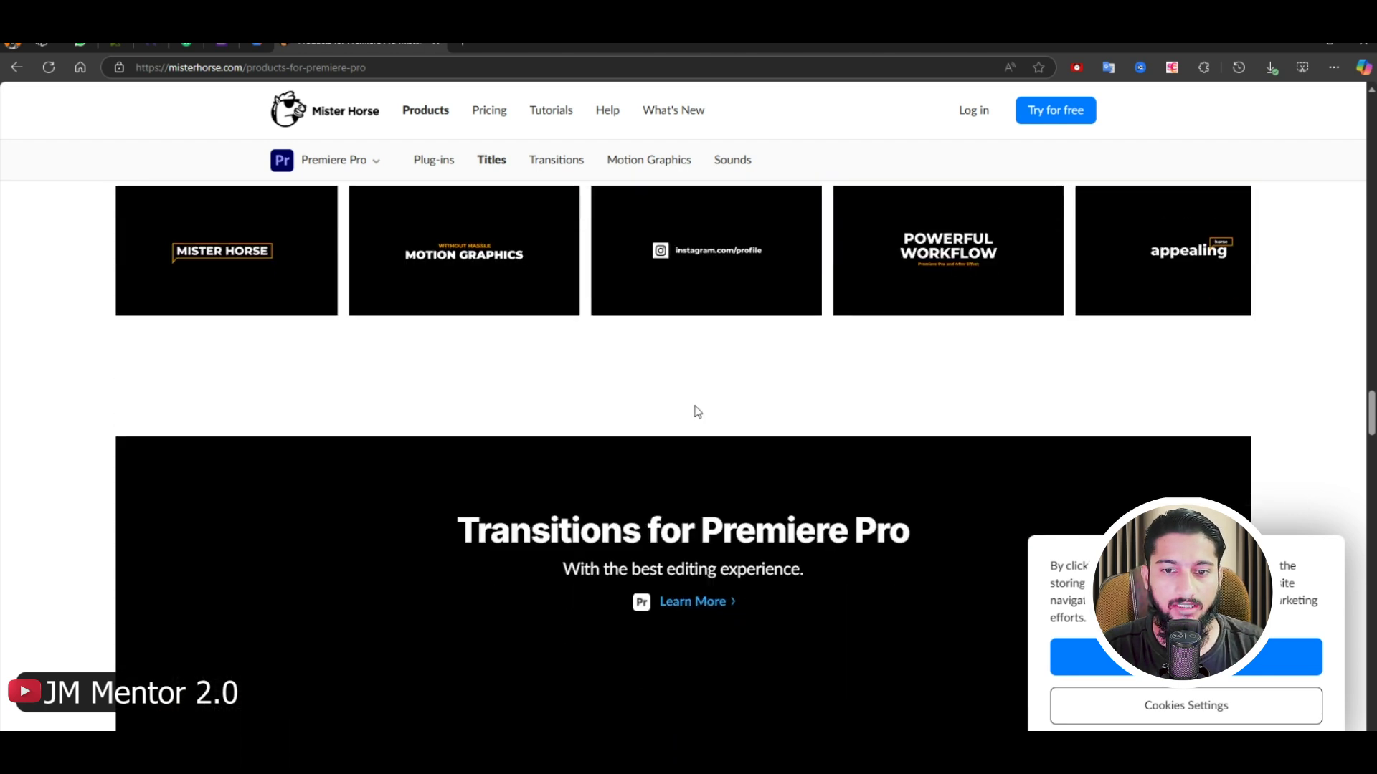
{"action": "scroll", "coordinate": [674, 419], "scroll_direction": "up", "scroll_amount": 12}
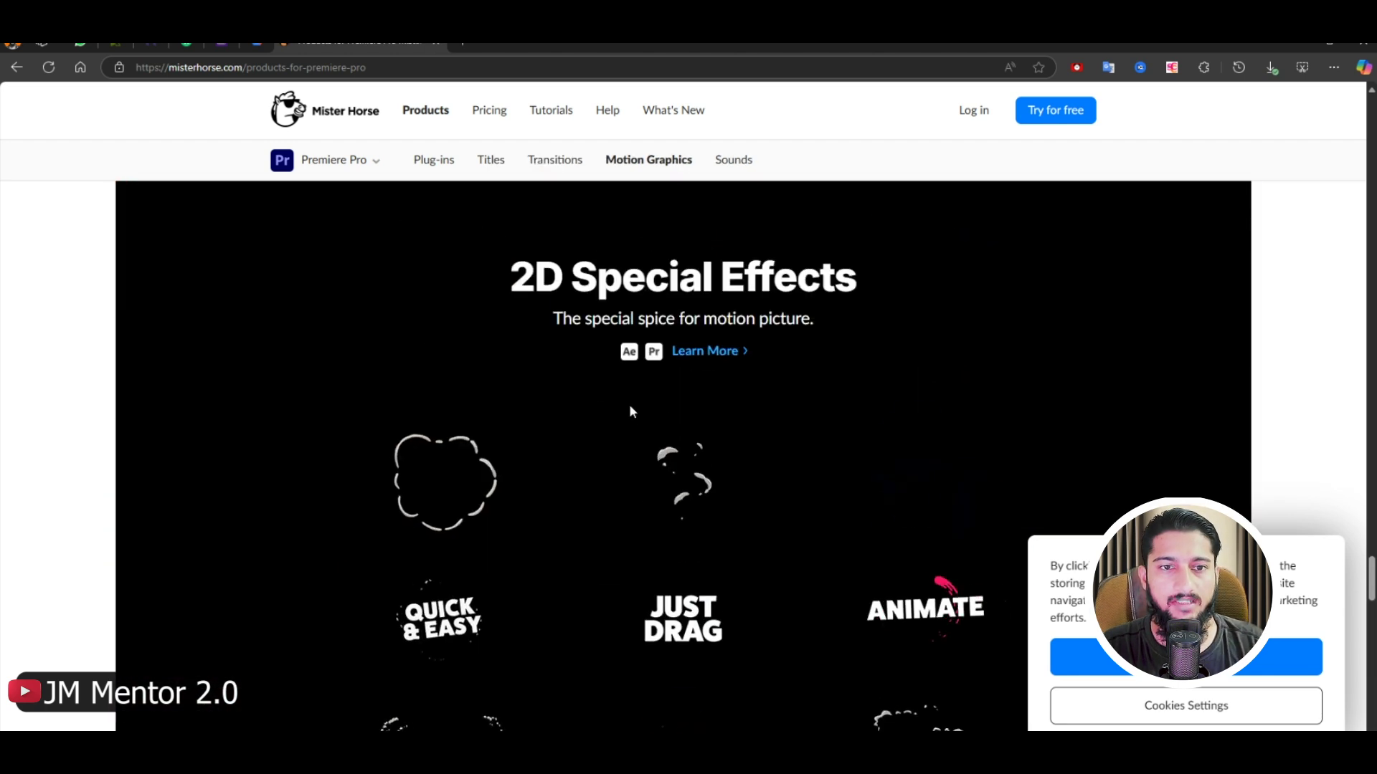
Step: Open the Premiere Composer page from the Premiere Pro plug-ins section and download the plug-in for Windows
{"action": "left_click", "coordinate": [434, 166]}
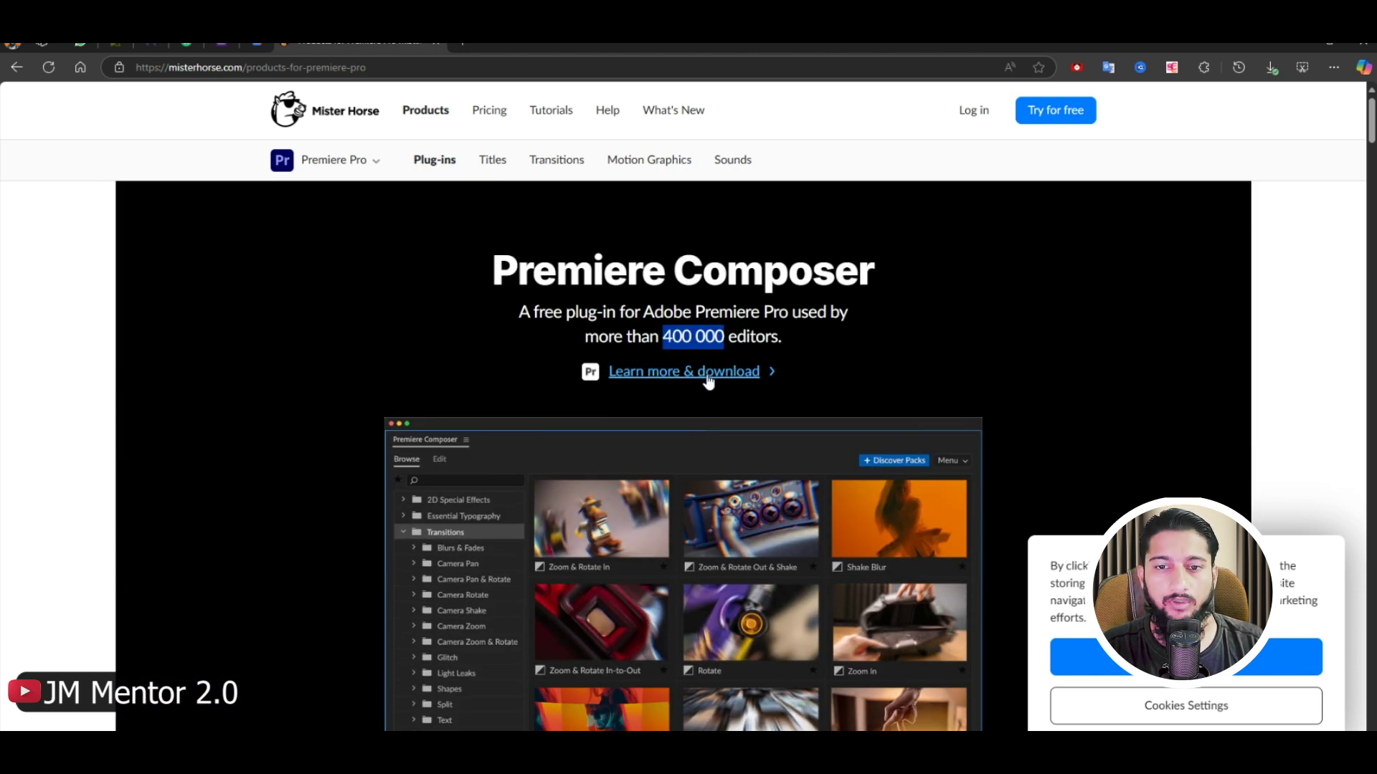
{"action": "left_click", "coordinate": [753, 378]}
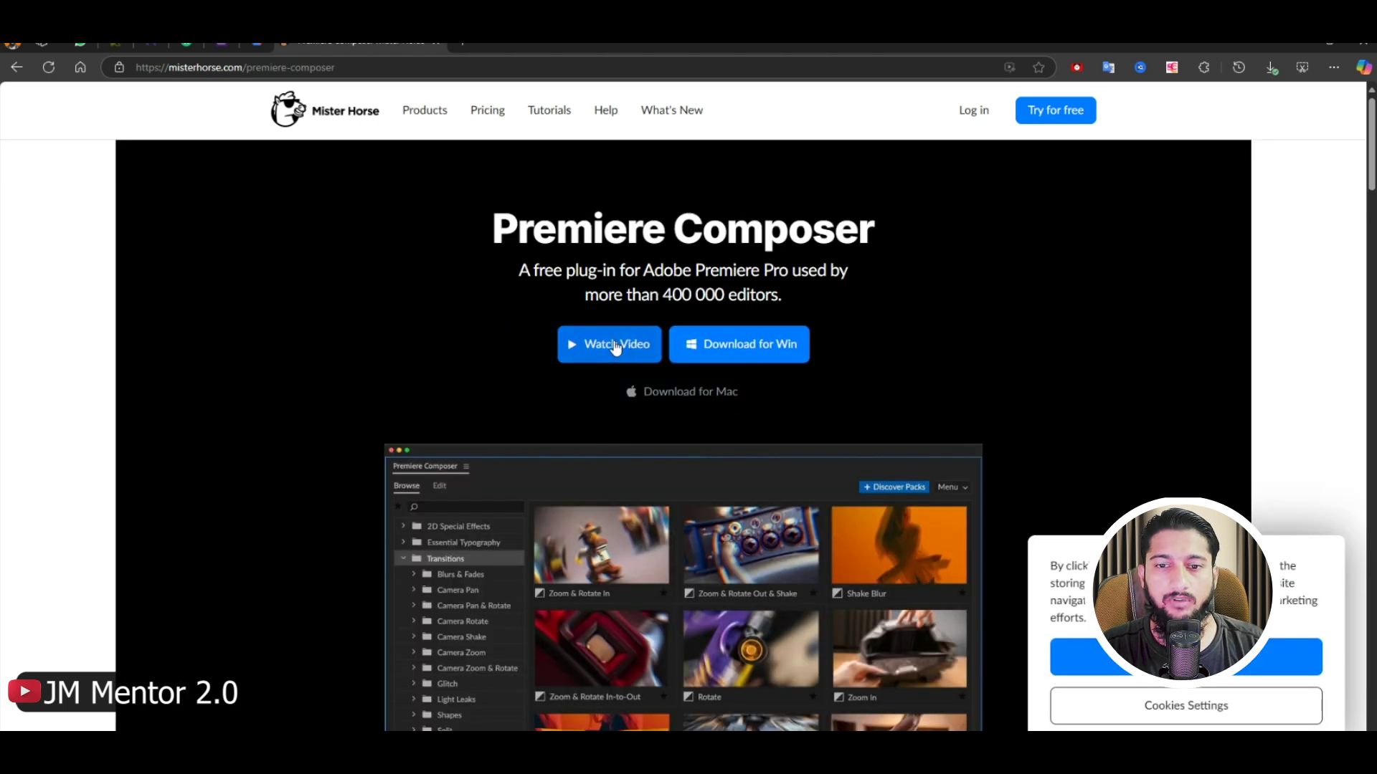
{"action": "left_click", "coordinate": [755, 349]}
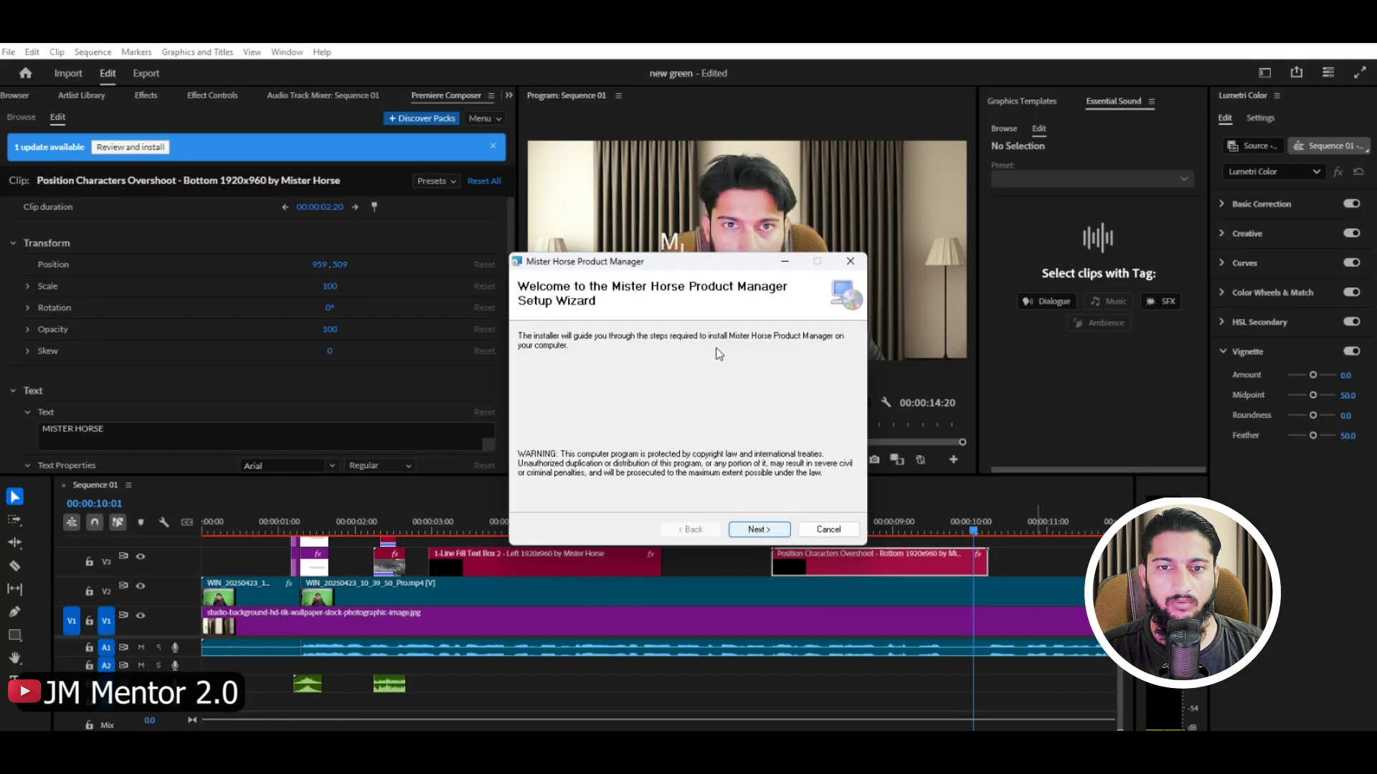
Step: Install Mister Horse Product Manager in C:\Program Files\Mister Horse Product Manager\ for Just me, and launch it once setup finishes
{"action": "mouse_move", "coordinate": [676, 270]}
{"action": "left_mouse_down"}
{"action": "mouse_move", "coordinate": [867, 281]}
{"action": "mouse_move", "coordinate": [687, 278]}
{"action": "left_mouse_up"}
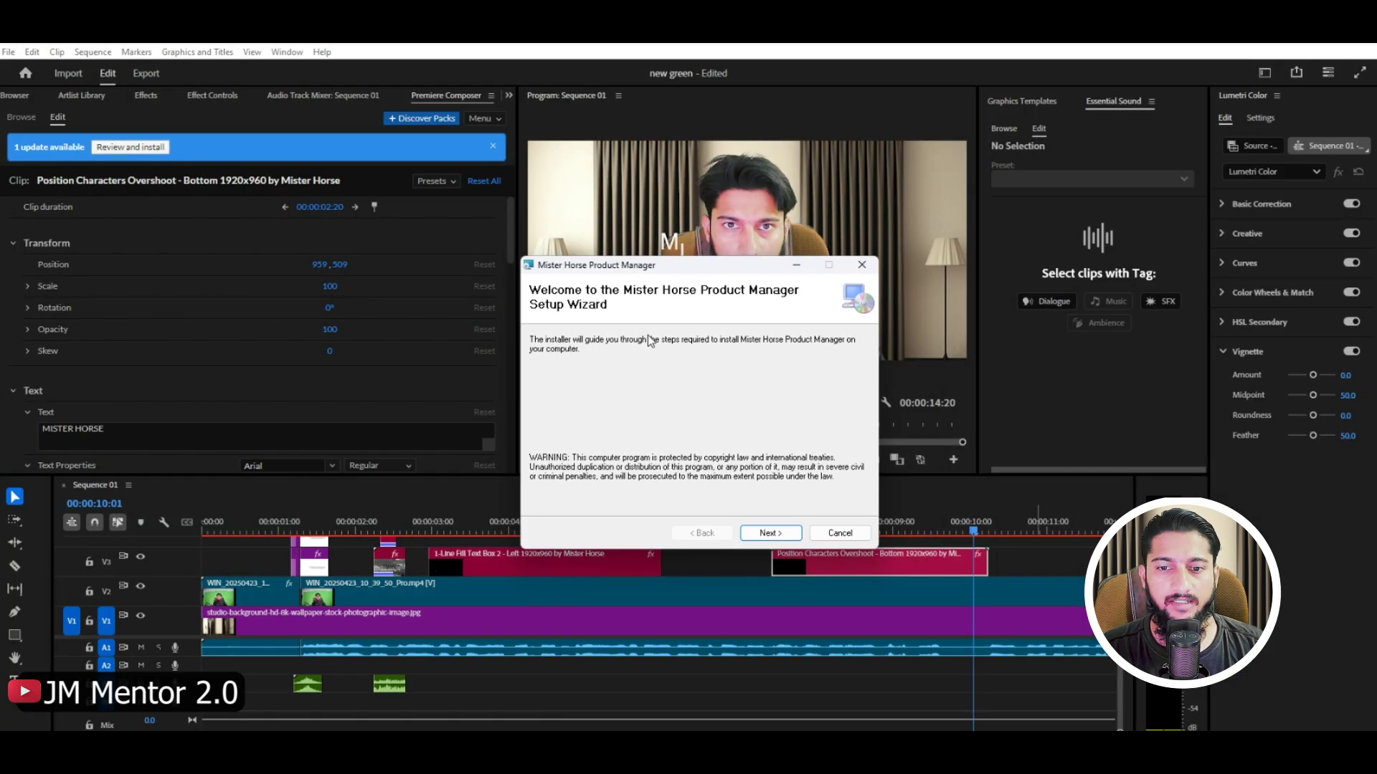
{"action": "left_click", "coordinate": [770, 534]}
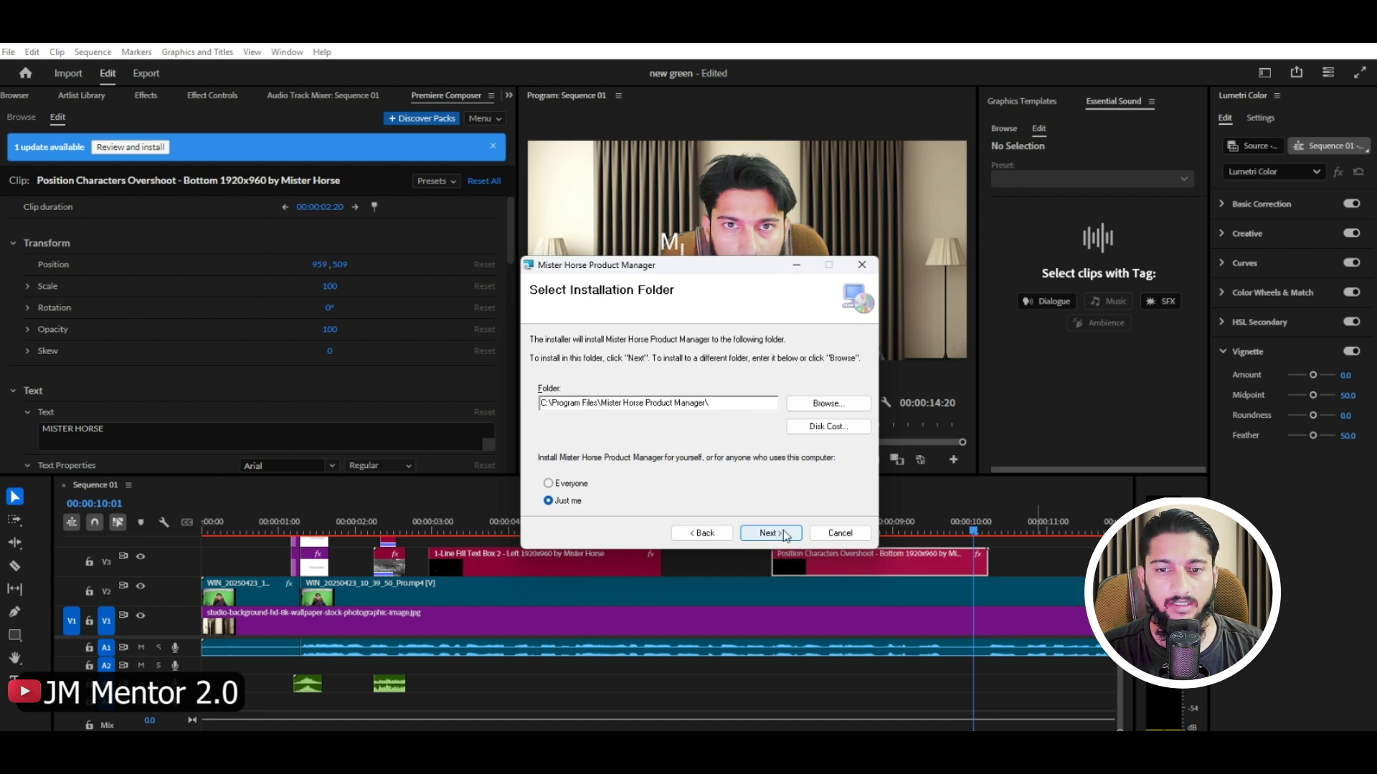
{"action": "left_click", "coordinate": [750, 538]}
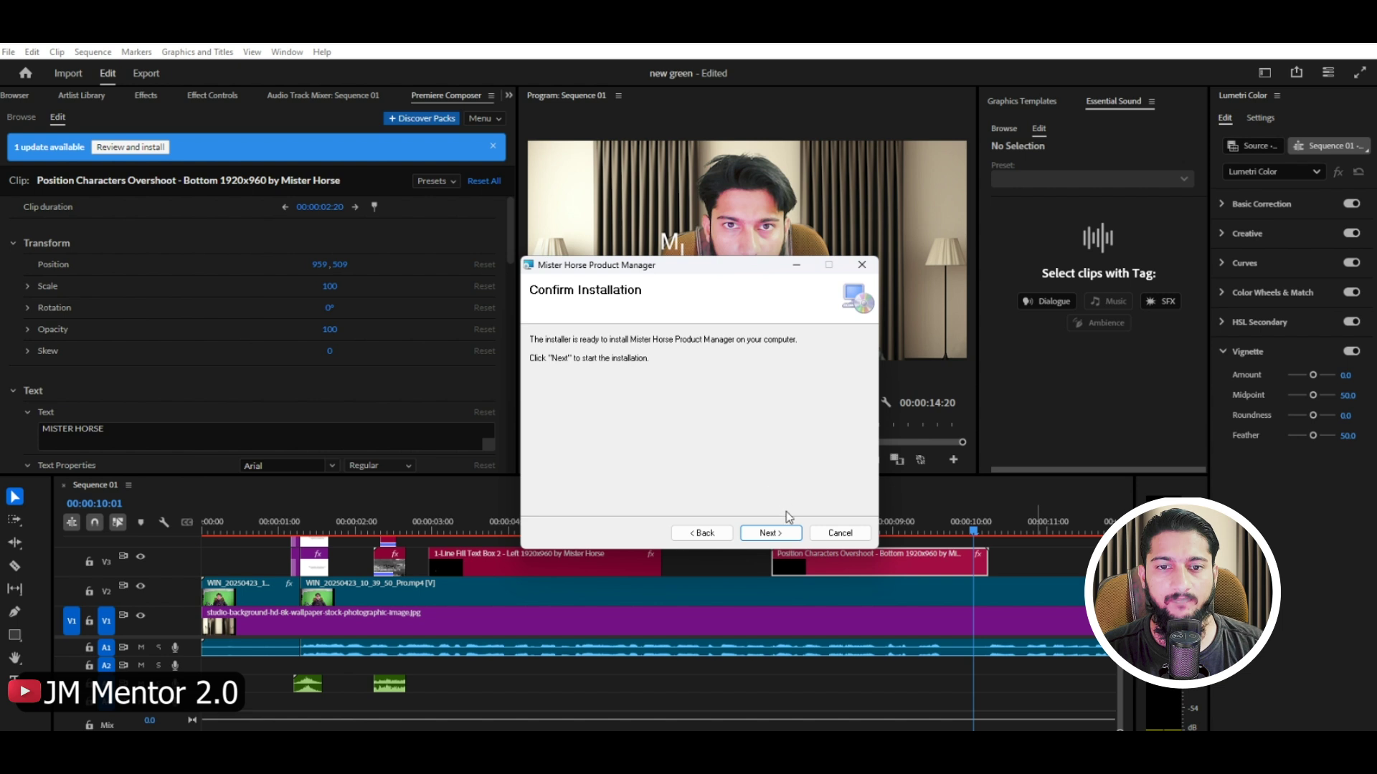
{"action": "left_click", "coordinate": [784, 537]}
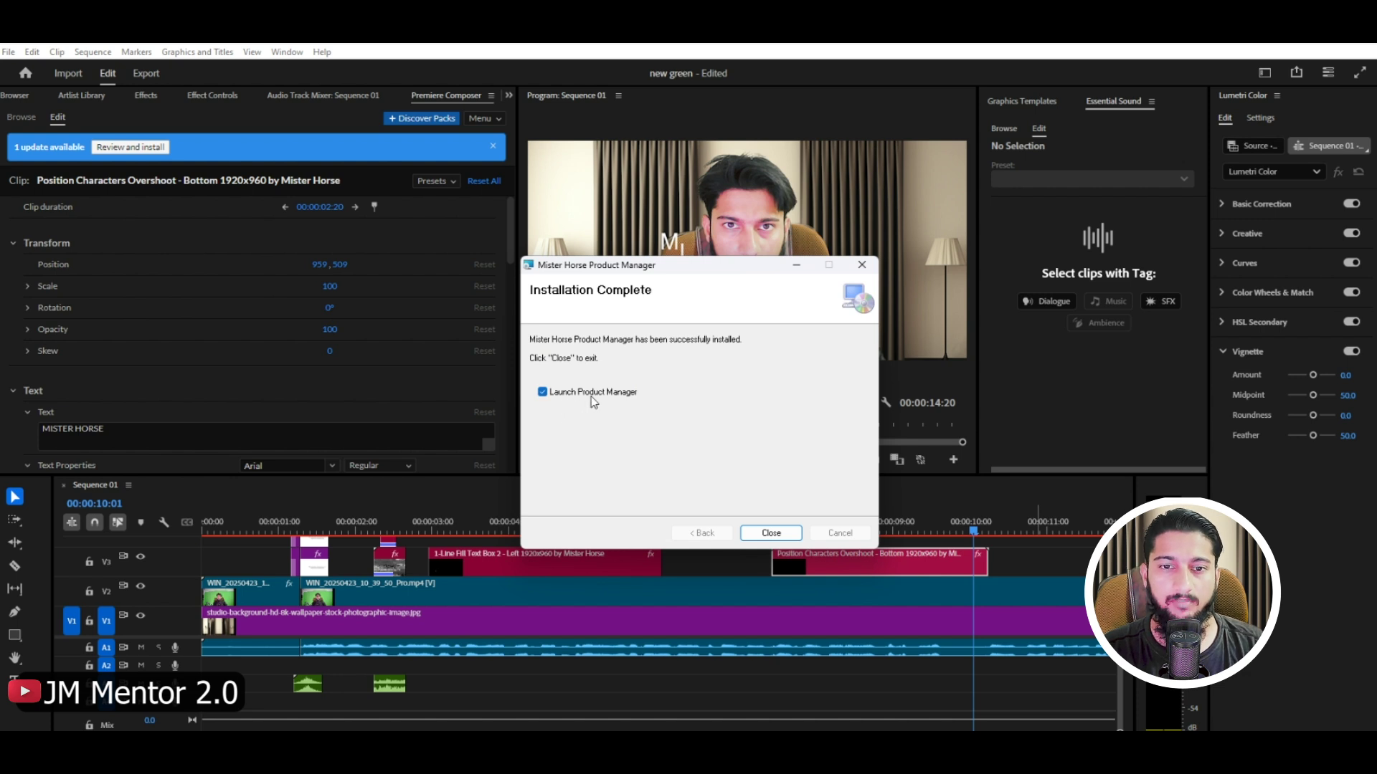
{"action": "left_click", "coordinate": [771, 534]}
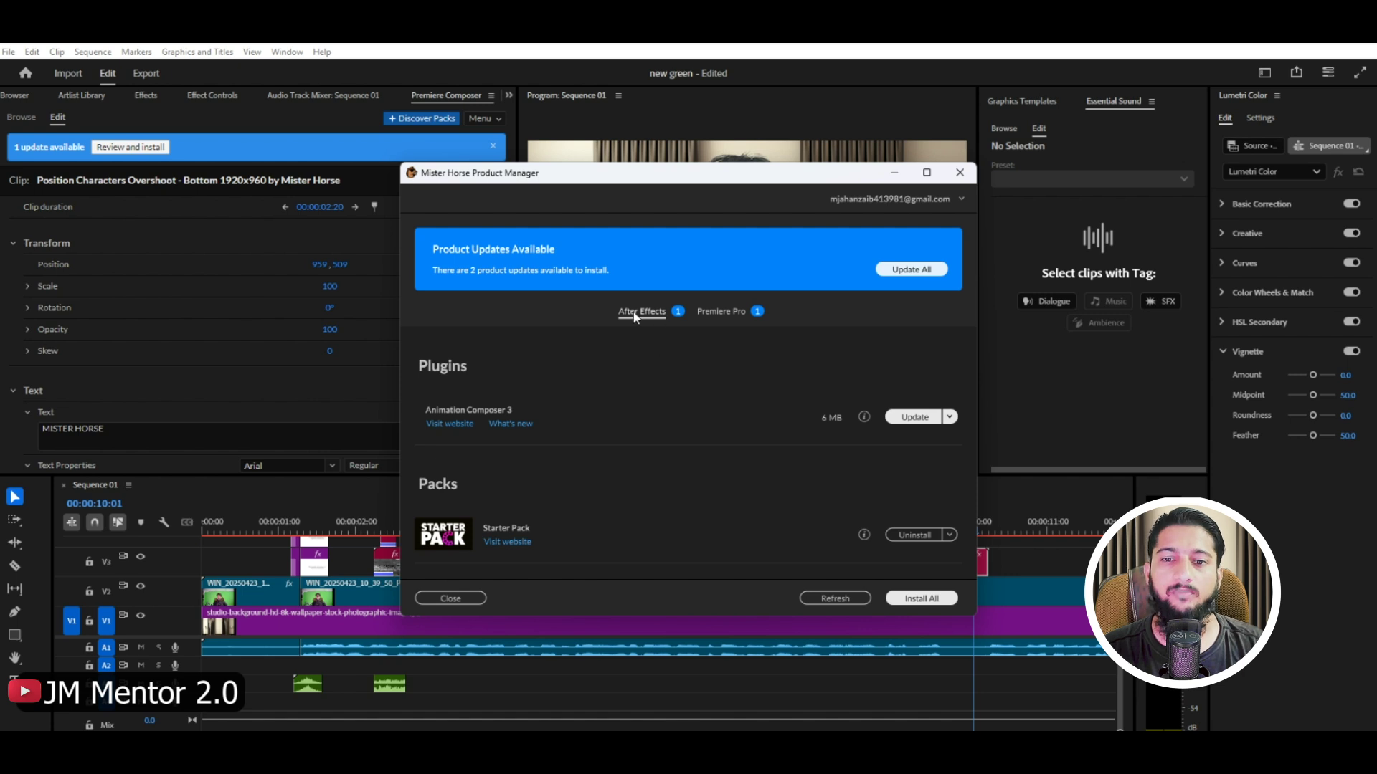
Step: Try to update the Premiere Composer plug-in for Premiere Pro in the Product Manager, then close the manager
{"action": "left_click", "coordinate": [733, 311]}
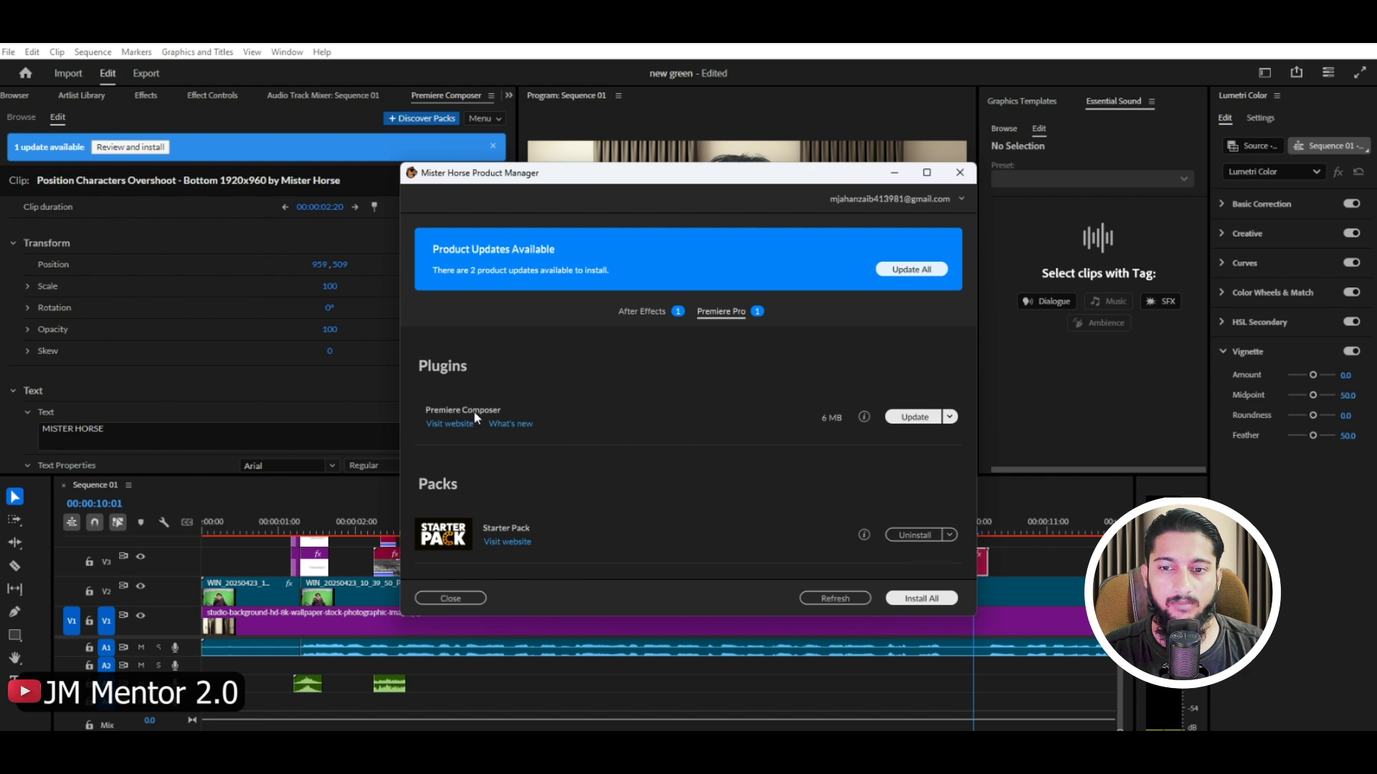
{"action": "left_click", "coordinate": [912, 418]}
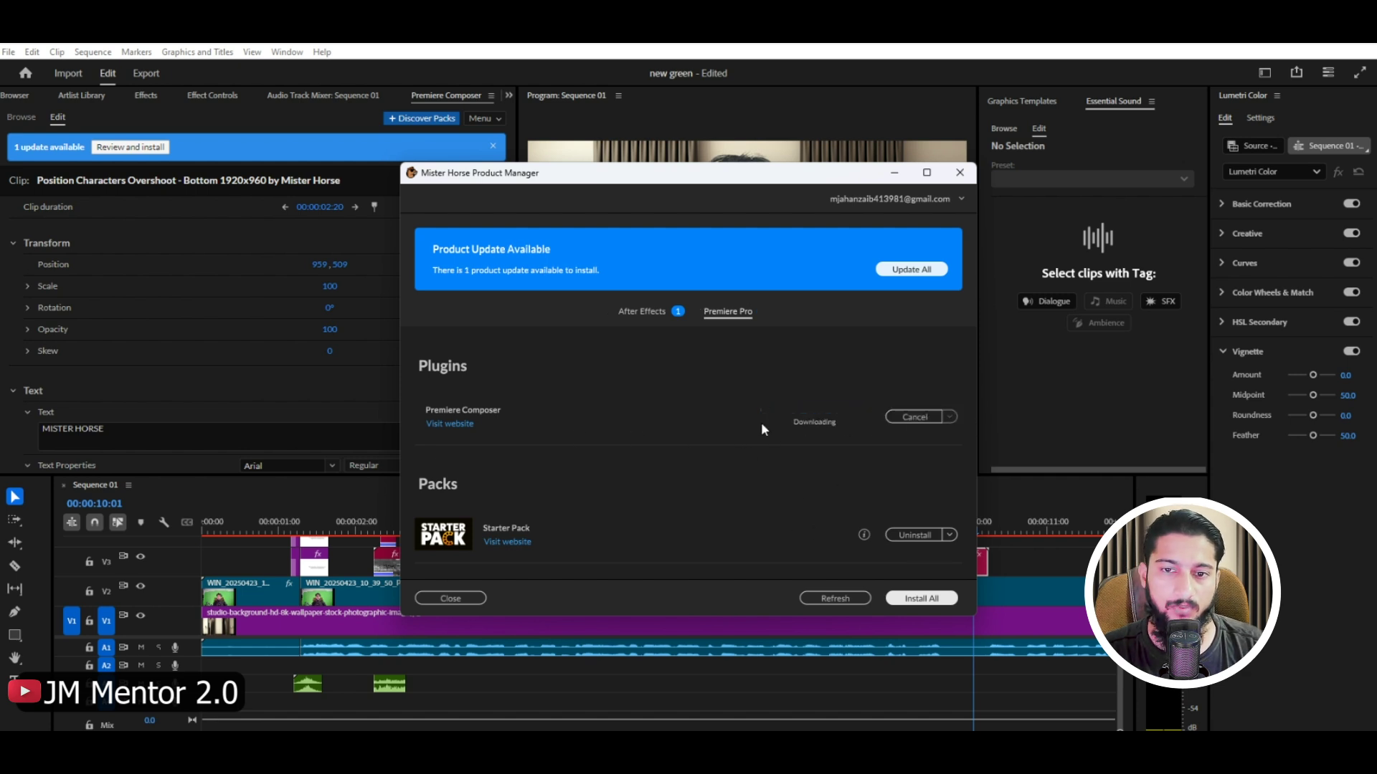
{"action": "left_click", "coordinate": [674, 461]}
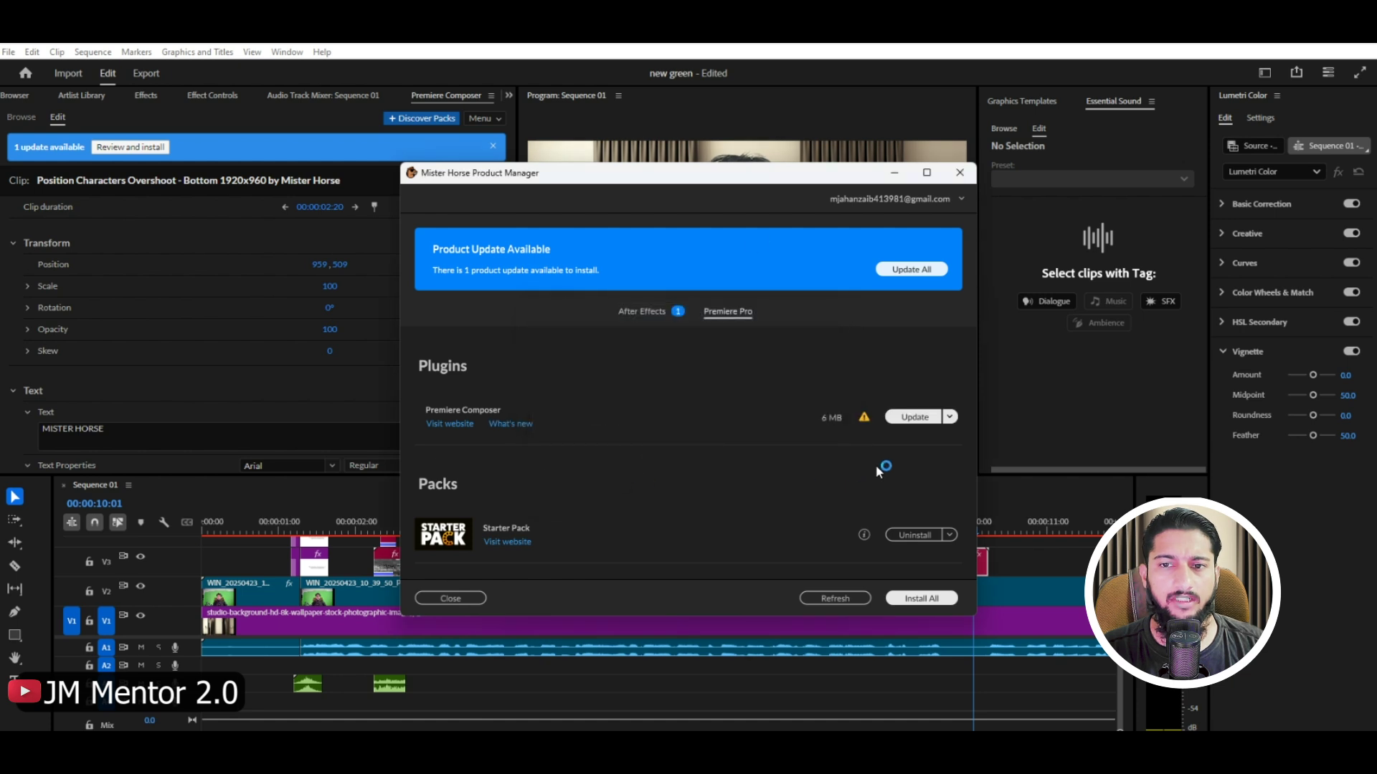
{"action": "left_click", "coordinate": [960, 174]}
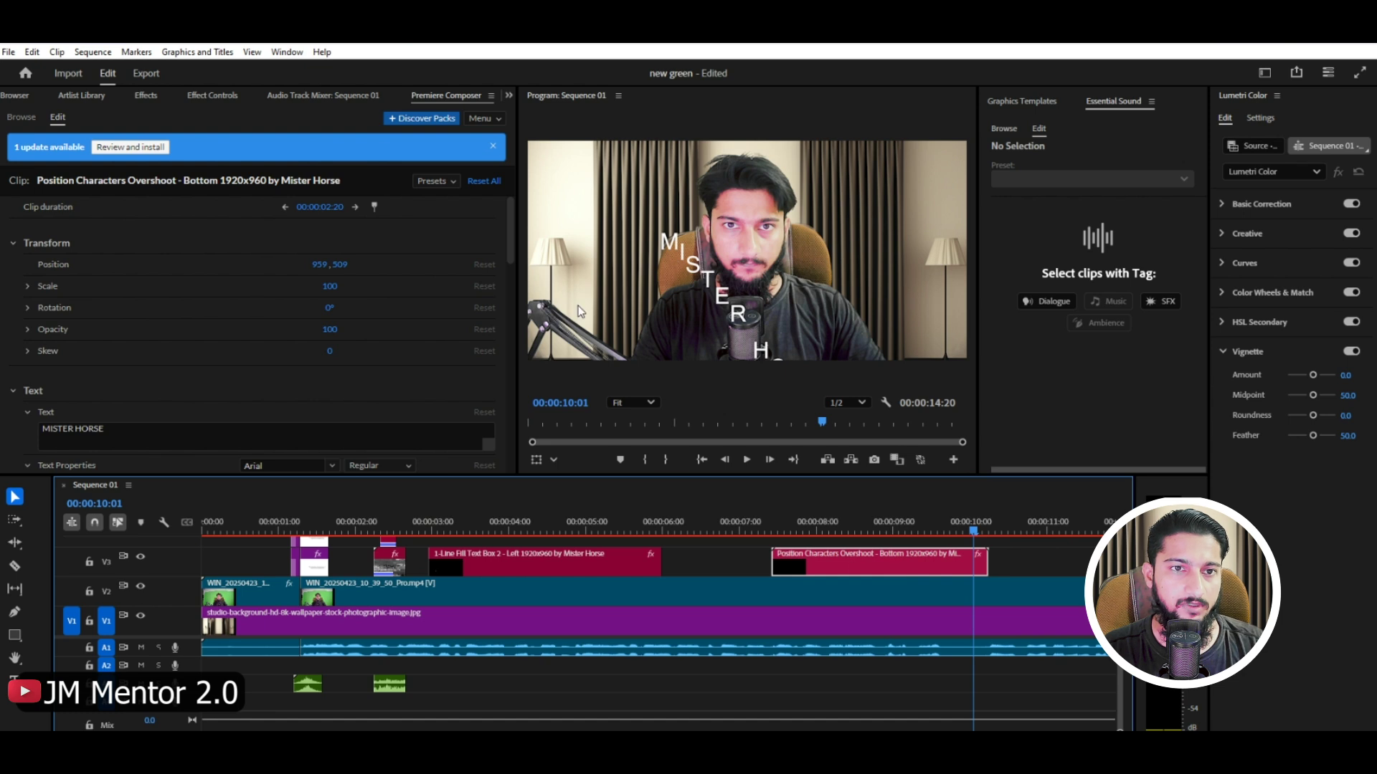
Step: Bring up the Premiere Composer extension in Premiere Pro
{"action": "left_click", "coordinate": [285, 54]}
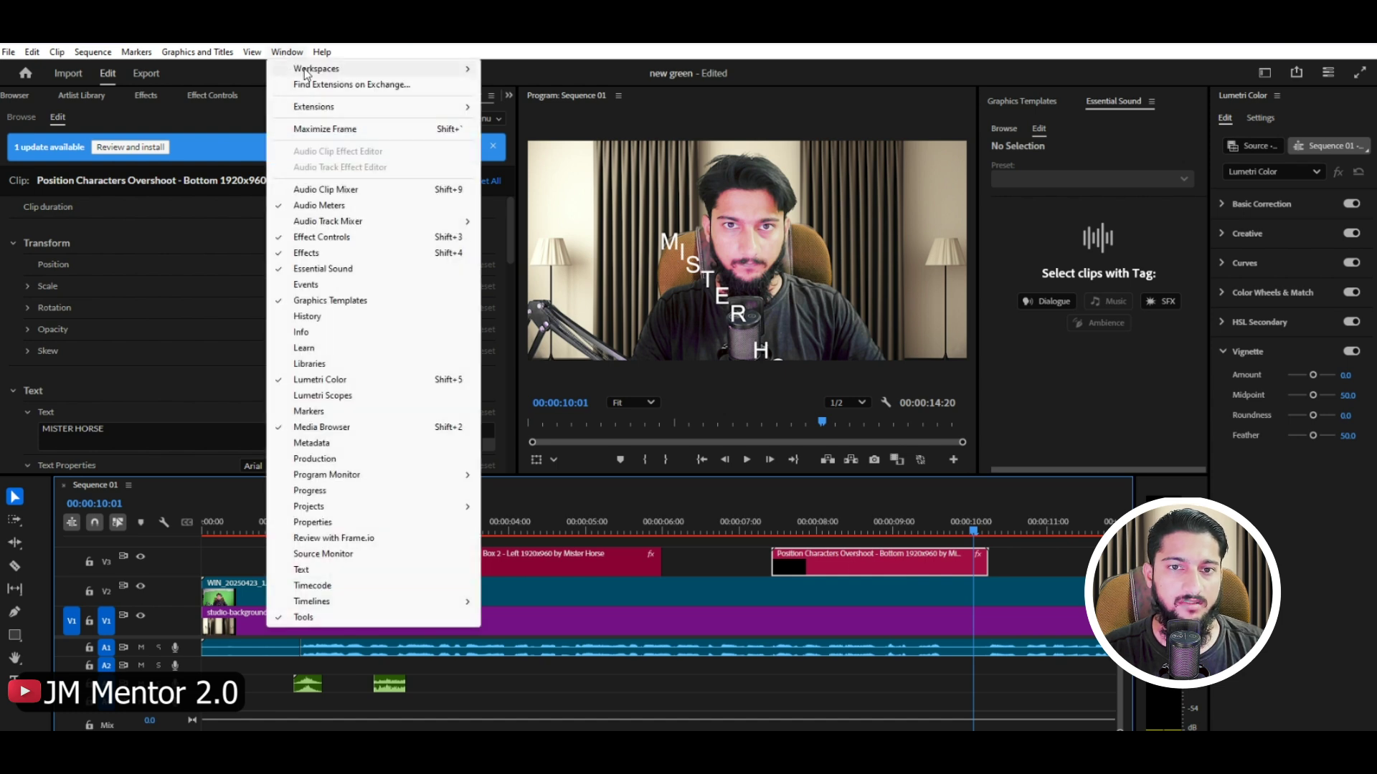
{"action": "mouse_move", "coordinate": [329, 110]}
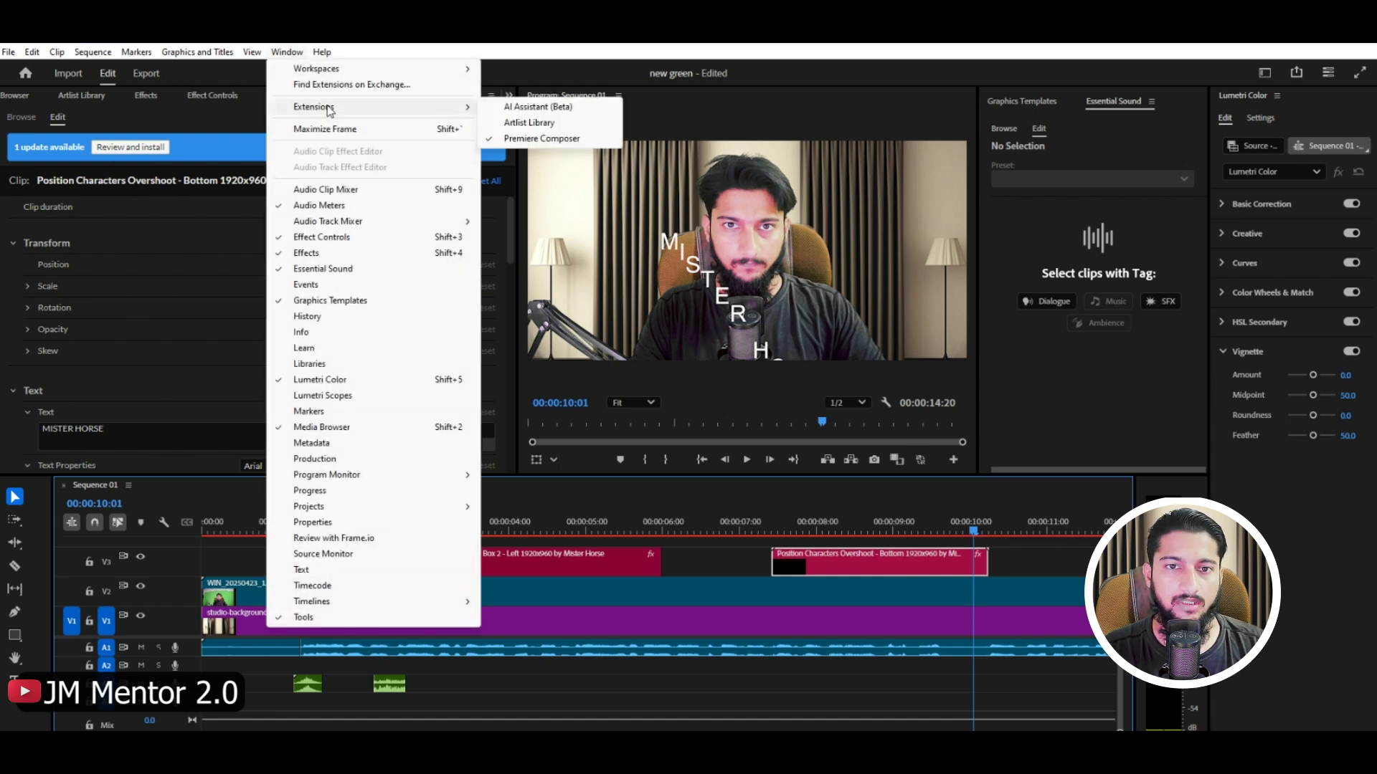
{"action": "left_click", "coordinate": [557, 140]}
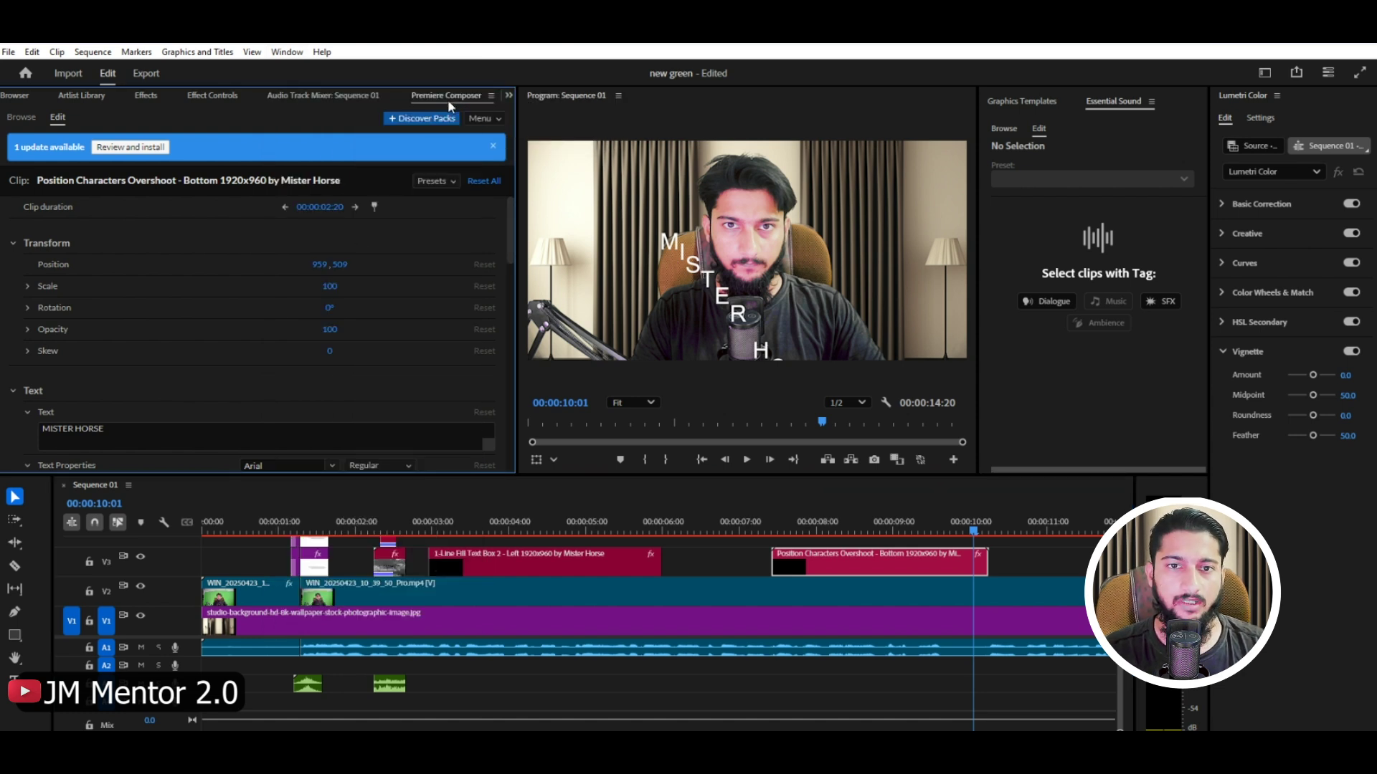
{"action": "left_click_drag", "start_coordinate": [449, 97], "coordinate": [446, 158]}
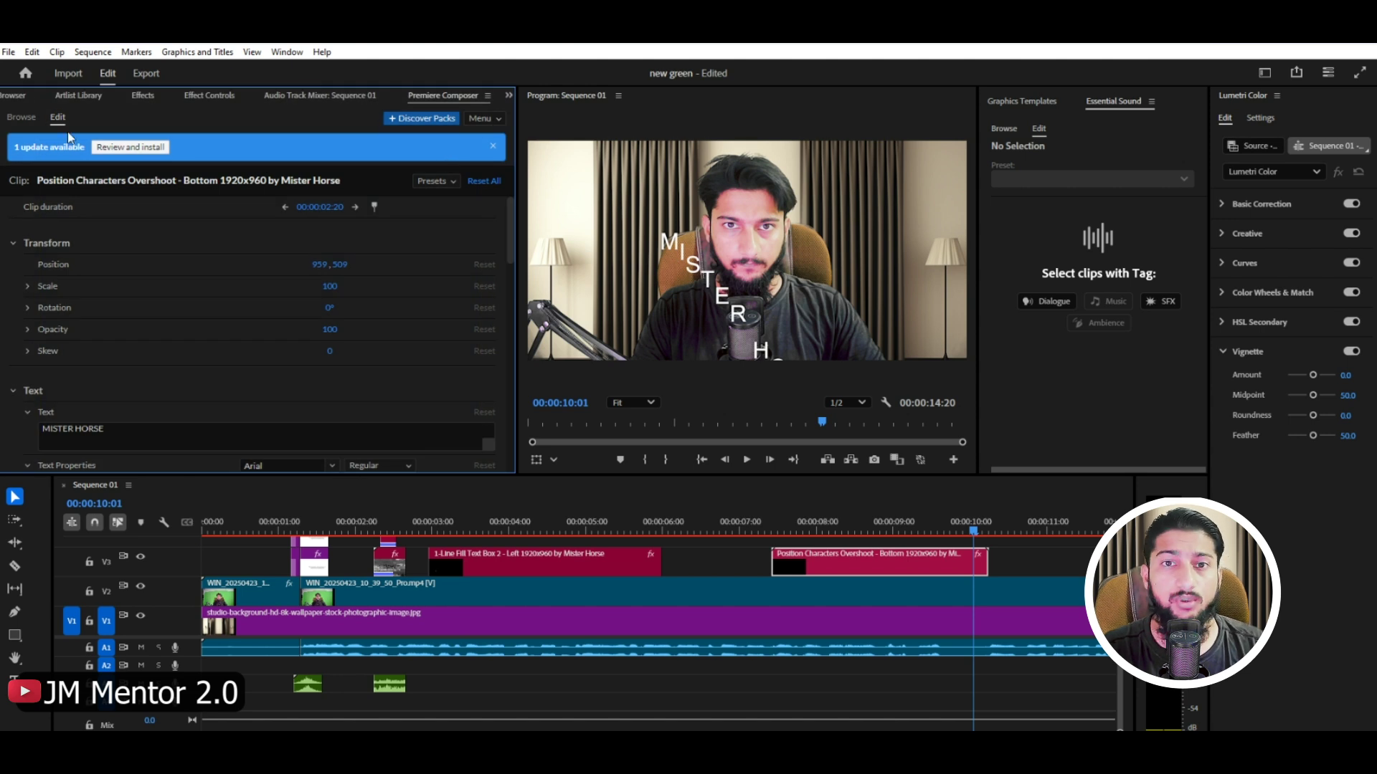